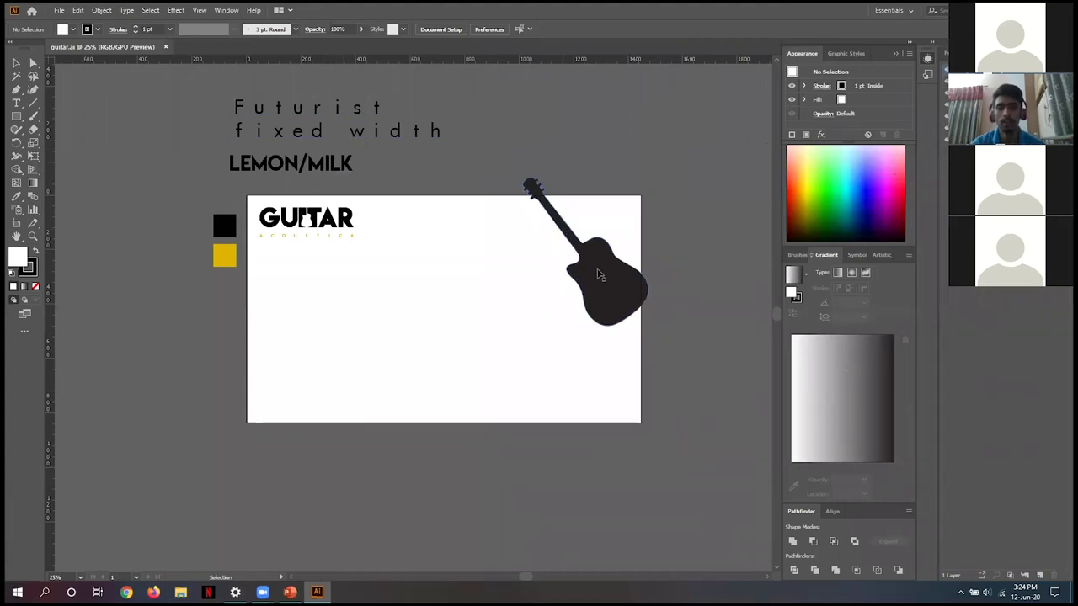
Move the guitar silhouette upward so it sits partly outside the artboard's upper-right corner
{"action": "left_click_drag", "start_coordinate": [599, 271], "coordinate": [617, 218]}
{"action": "left_click", "coordinate": [506, 171]}
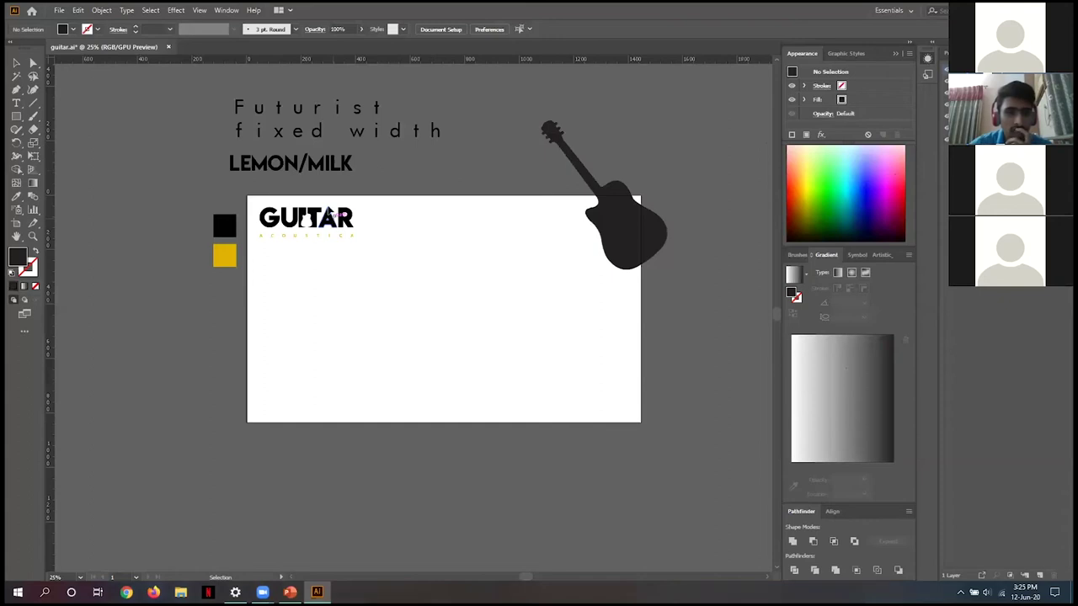
Duplicate the LEMON/MILK text and place the copy near the middle of the artboard
{"action": "scroll", "coordinate": [369, 268], "scroll_direction": "up", "scroll_amount": 2}
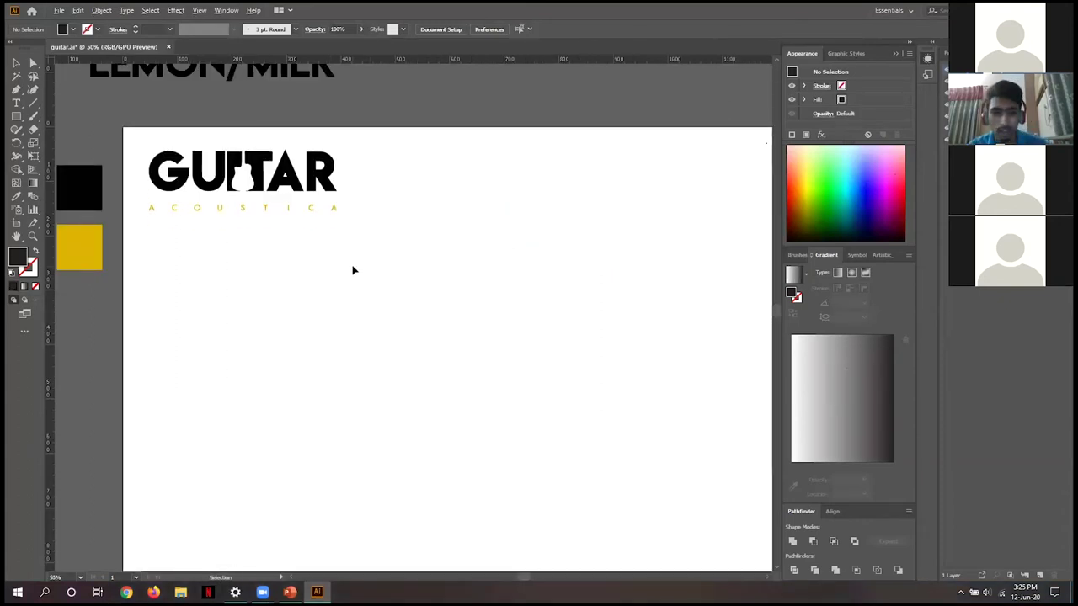
{"action": "scroll", "coordinate": [354, 270], "scroll_direction": "down", "scroll_amount": 2}
{"action": "scroll", "coordinate": [356, 269], "scroll_direction": "up", "scroll_amount": 1}
{"action": "left_click", "coordinate": [301, 130]}
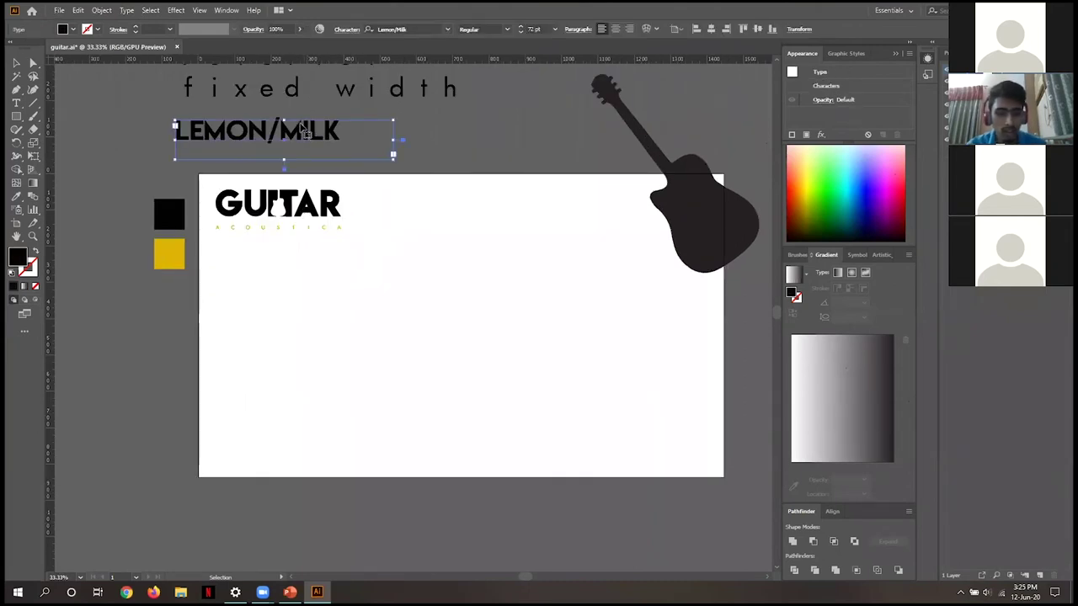
{"action": "left_click_drag", "start_coordinate": [302, 126], "coordinate": [469, 328]}
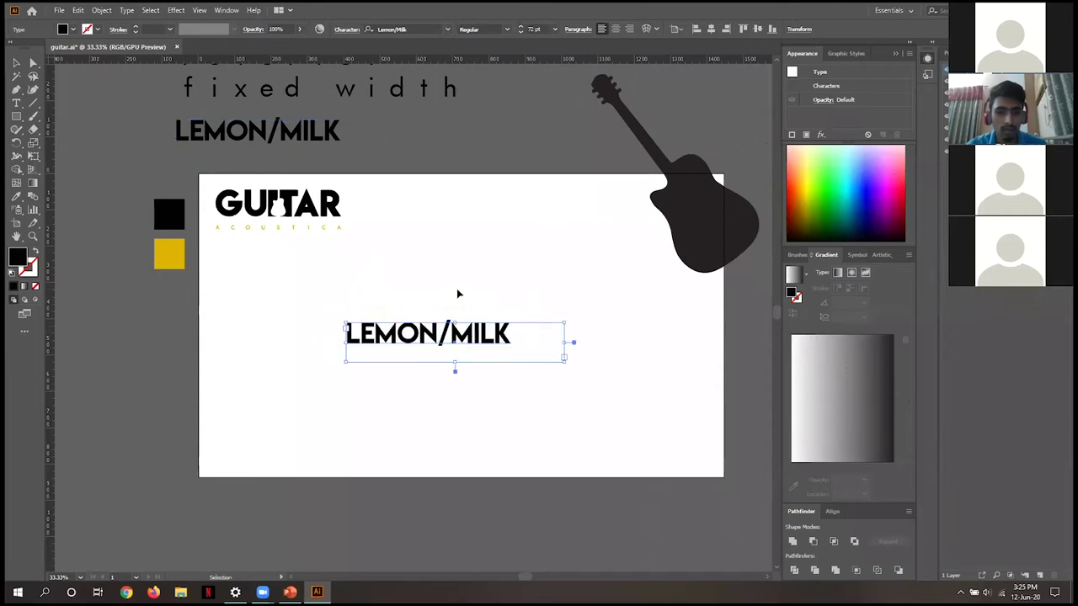
{"action": "left_click", "coordinate": [458, 294]}
Replace the wording of the copied text on the artboard with GUITAR
{"action": "double_click", "coordinate": [498, 337]}
{"action": "left_click_drag", "start_coordinate": [505, 343], "coordinate": [321, 320]}
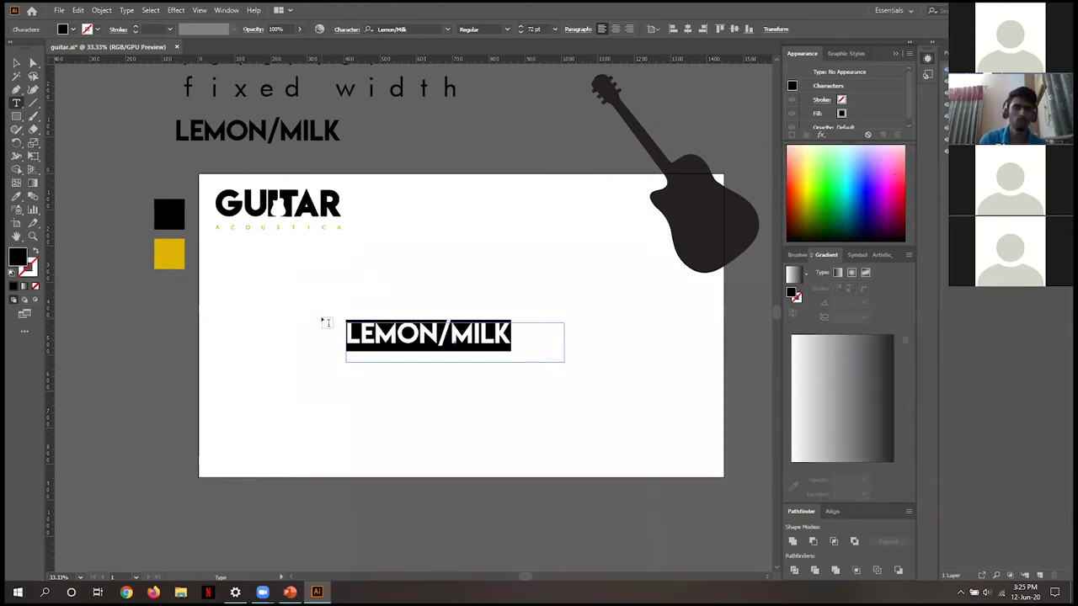
{"action": "key", "text": "BackSpace"}
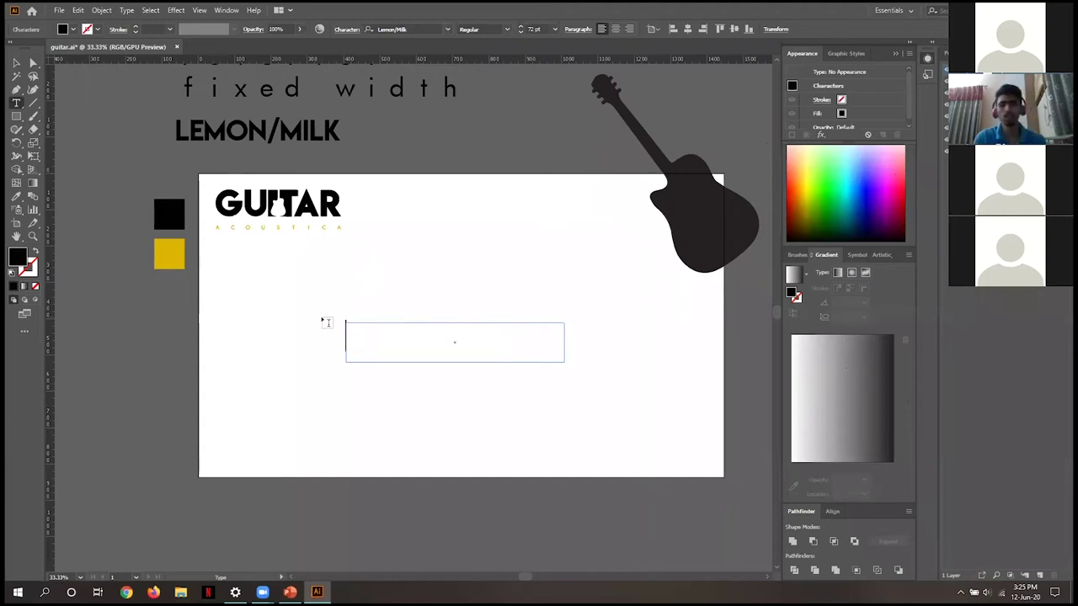
{"action": "type", "text": "GUITAR"}
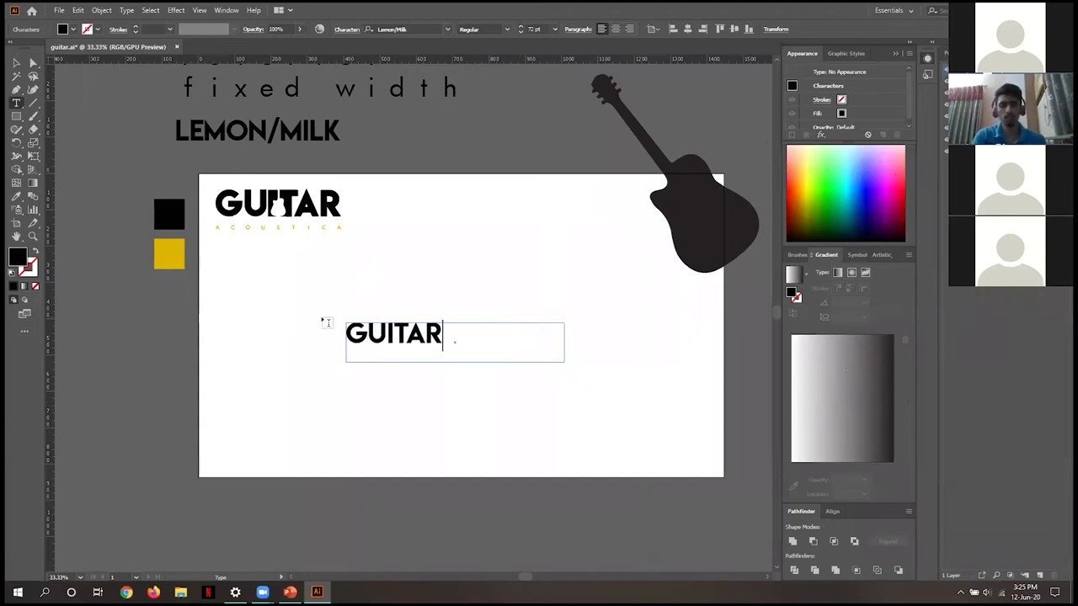
Set the font size of the whole GUITAR text to 200 pt
{"action": "key", "text": "shift+Left"}
{"action": "key", "text": "shift+Left"}
{"action": "key", "text": "shift+Left"}
{"action": "key", "text": "shift+Left"}
{"action": "key", "text": "shift+Left"}
{"action": "key", "text": "shift+Left"}
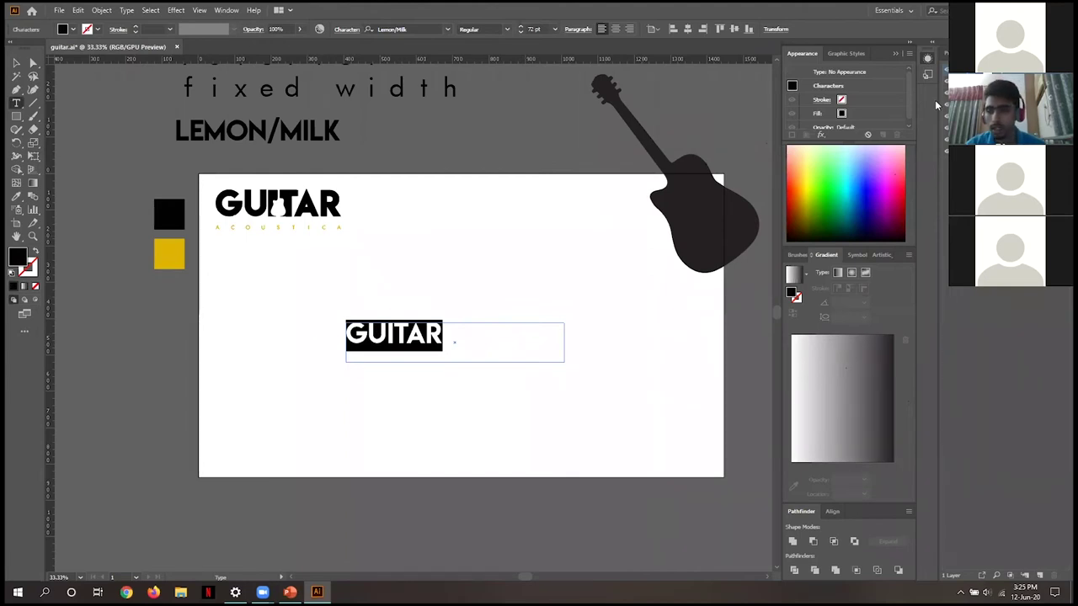
{"action": "left_click", "coordinate": [946, 53]}
{"action": "left_click", "coordinate": [989, 300]}
{"action": "left_click", "coordinate": [990, 299]}
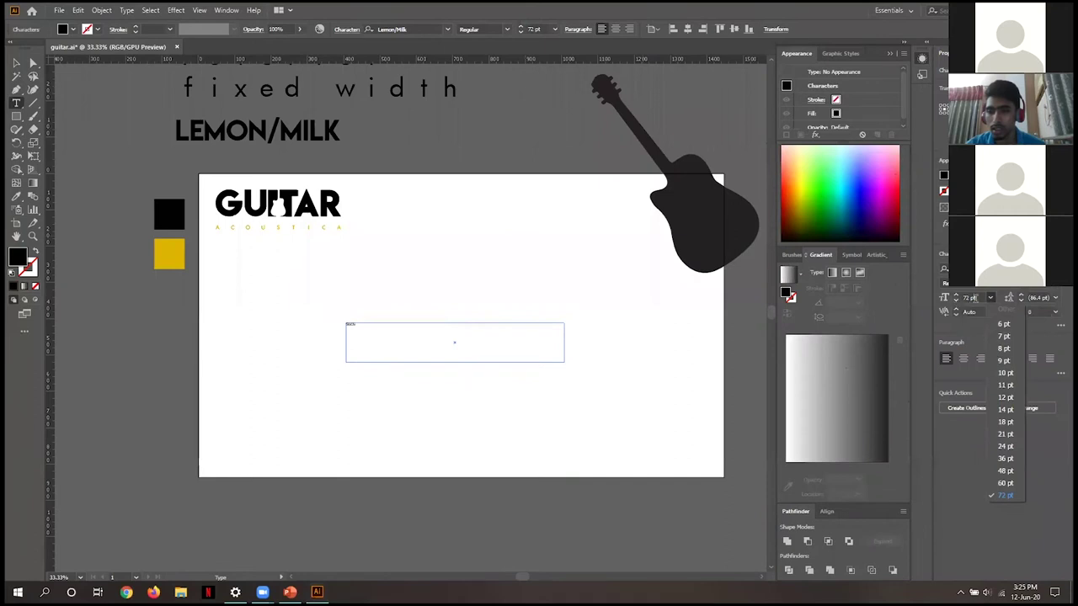
{"action": "left_click", "coordinate": [971, 298]}
{"action": "type", "text": "28"}
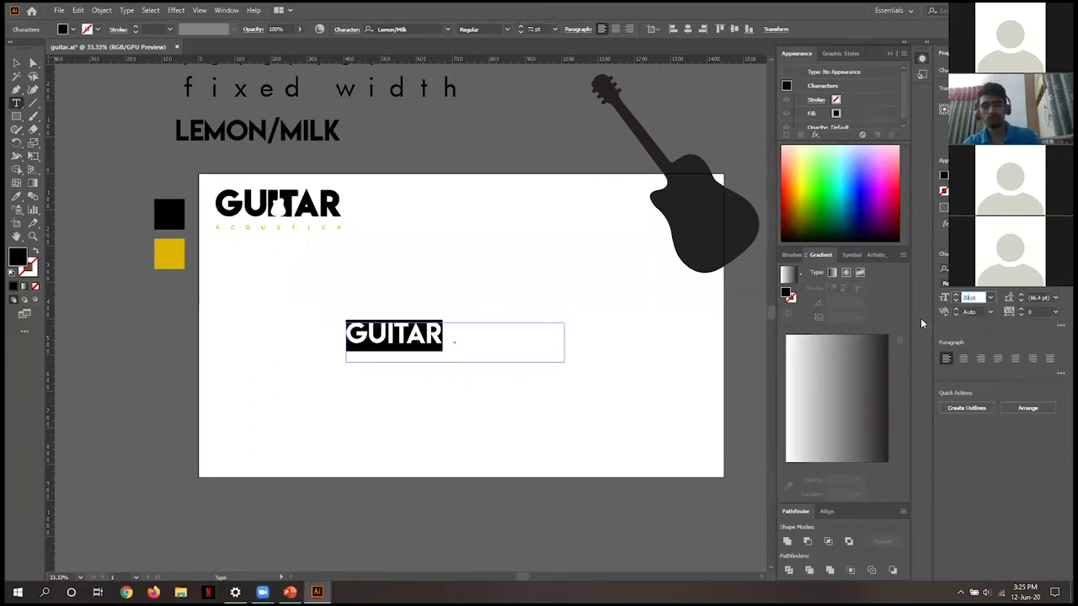
{"action": "key", "text": "Return"}
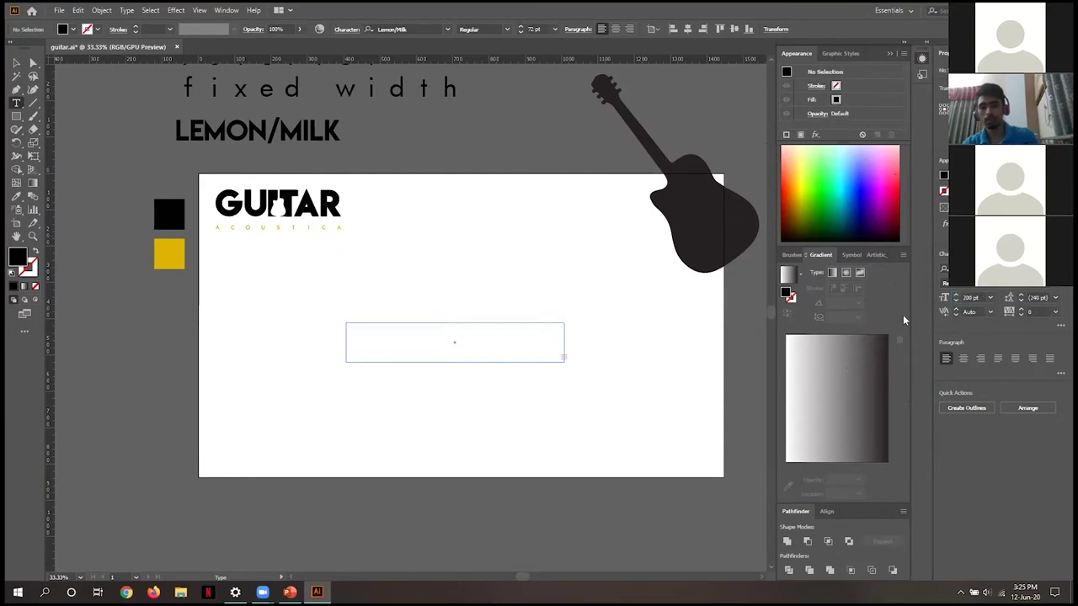
Enlarge the GUITAR text frame until the whole word fits and centre it horizontally on the artboard
{"action": "left_click", "coordinate": [17, 64]}
{"action": "left_click_drag", "start_coordinate": [571, 366], "coordinate": [602, 388]}
{"action": "left_click_drag", "start_coordinate": [518, 341], "coordinate": [545, 349]}
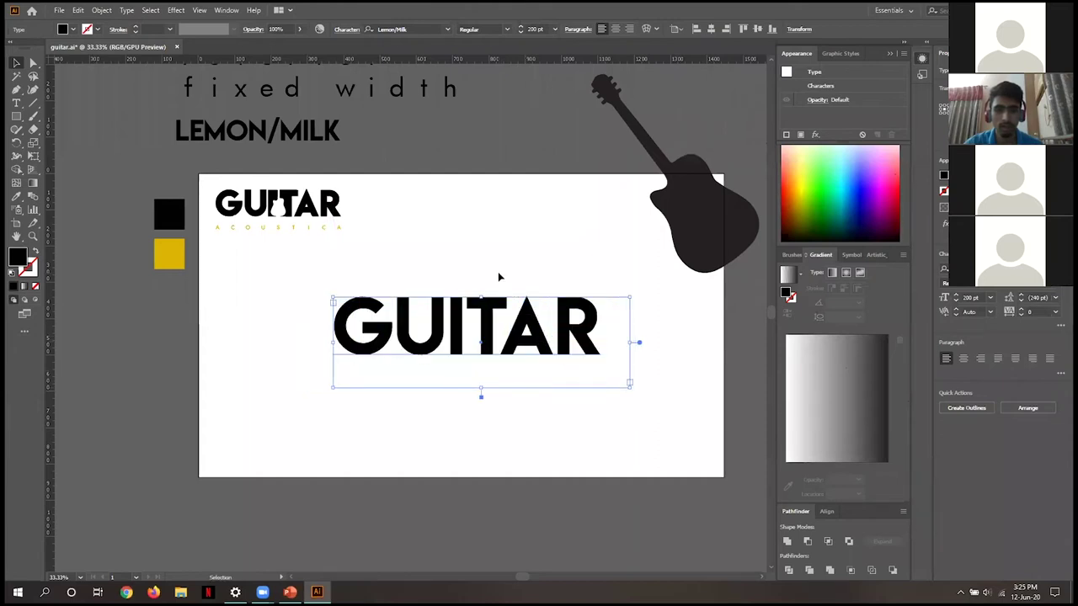
{"action": "left_click", "coordinate": [827, 511]}
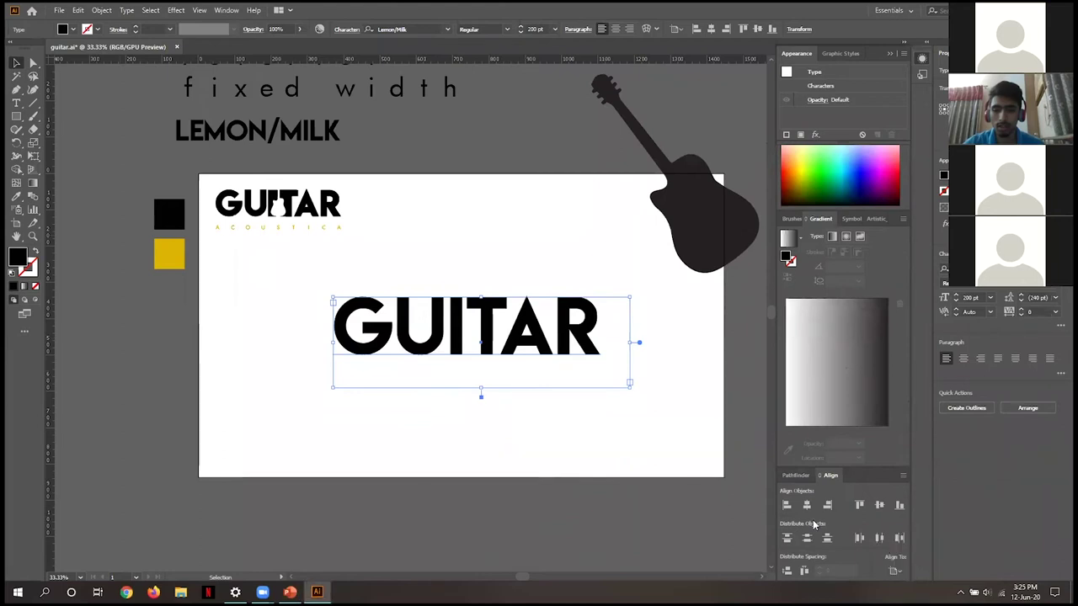
{"action": "left_click", "coordinate": [807, 505]}
{"action": "left_click", "coordinate": [587, 422]}
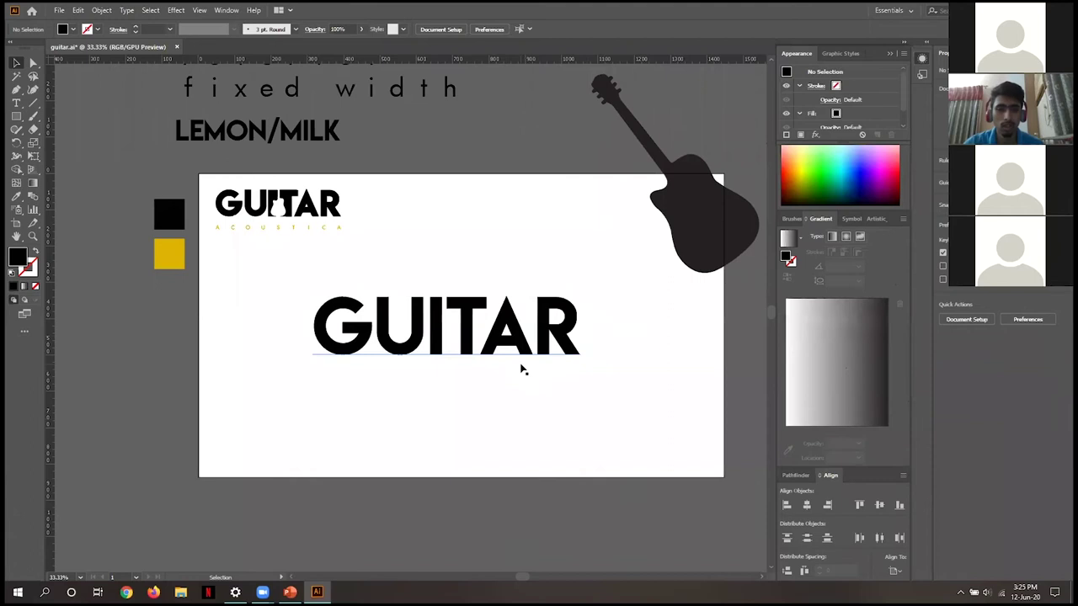
Add a 2 pt black stroke to all the letters of the GUITAR text
{"action": "left_click", "coordinate": [520, 357]}
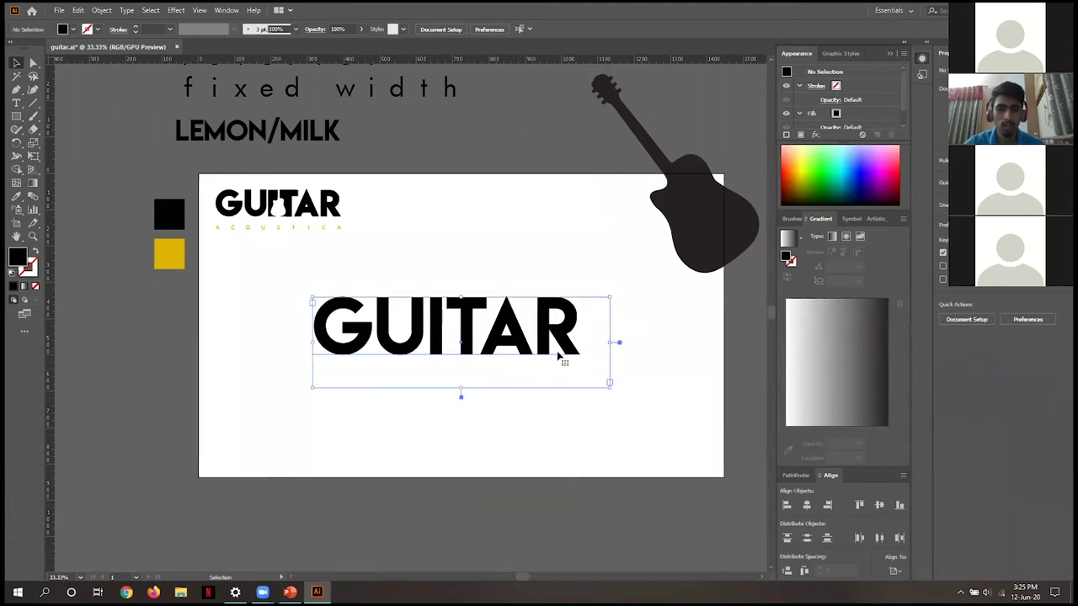
{"action": "double_click", "coordinate": [559, 357]}
{"action": "left_click_drag", "start_coordinate": [590, 353], "coordinate": [334, 352]}
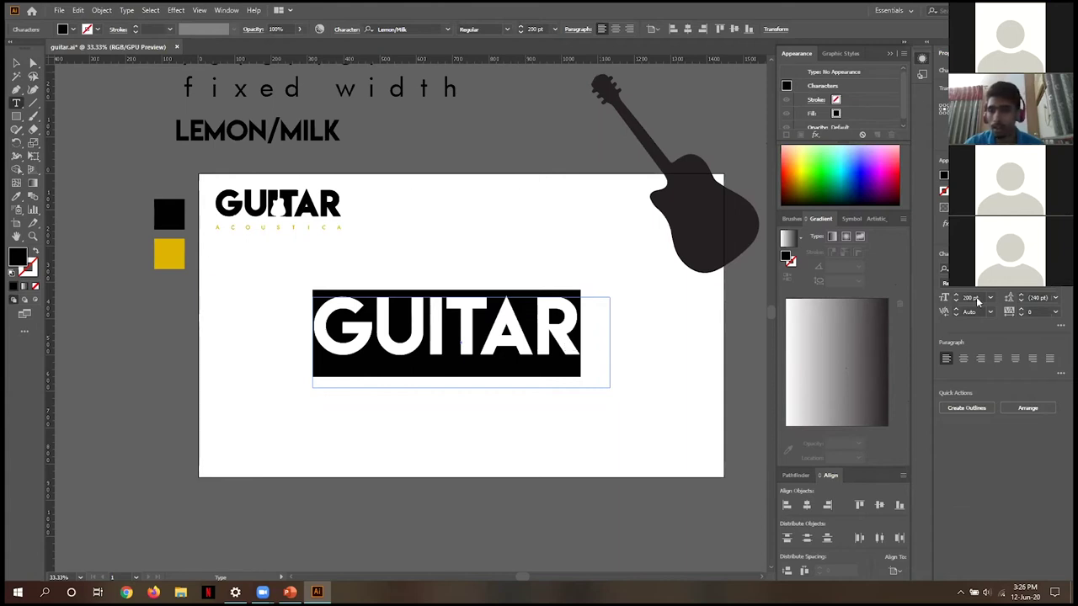
{"action": "left_click", "coordinate": [998, 187]}
{"action": "left_click", "coordinate": [998, 187]}
Try to align the stroke of the live GUITAR text to the outside
{"action": "left_click", "coordinate": [965, 191]}
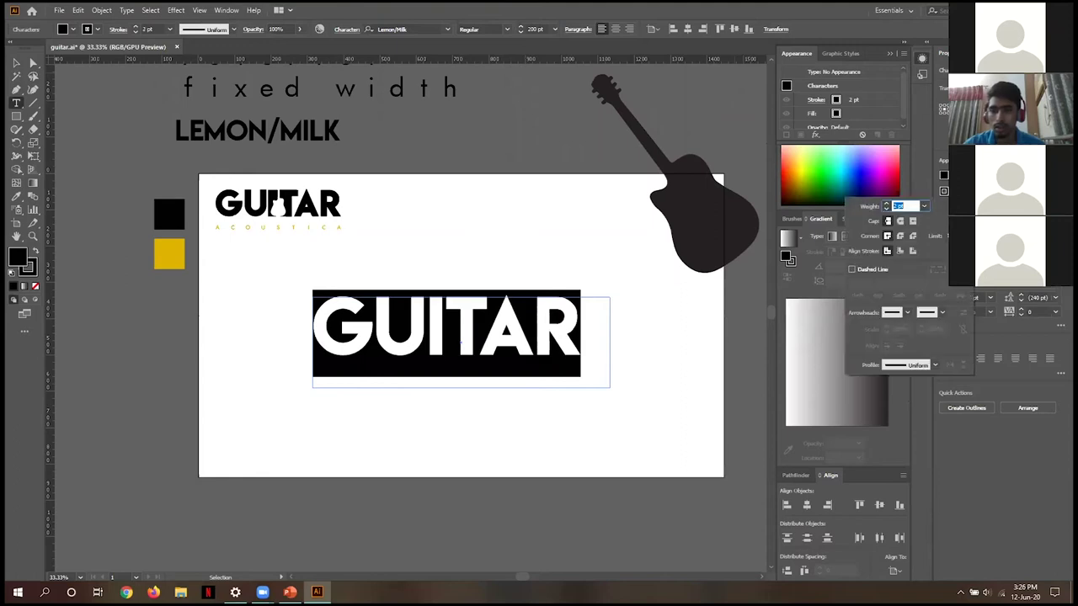
{"action": "left_click", "coordinate": [915, 251]}
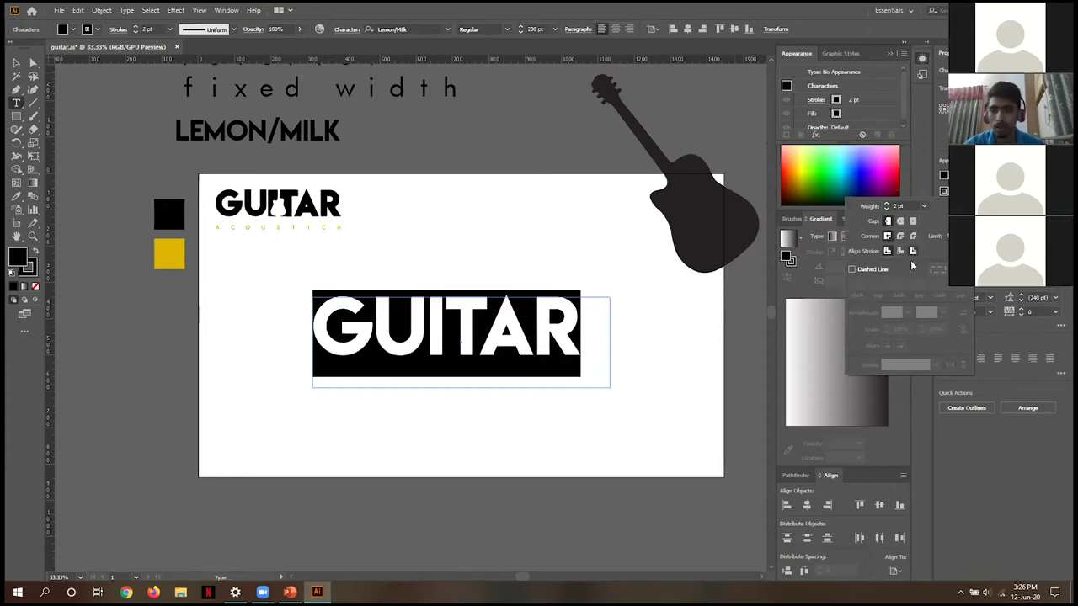
{"action": "left_click", "coordinate": [17, 63]}
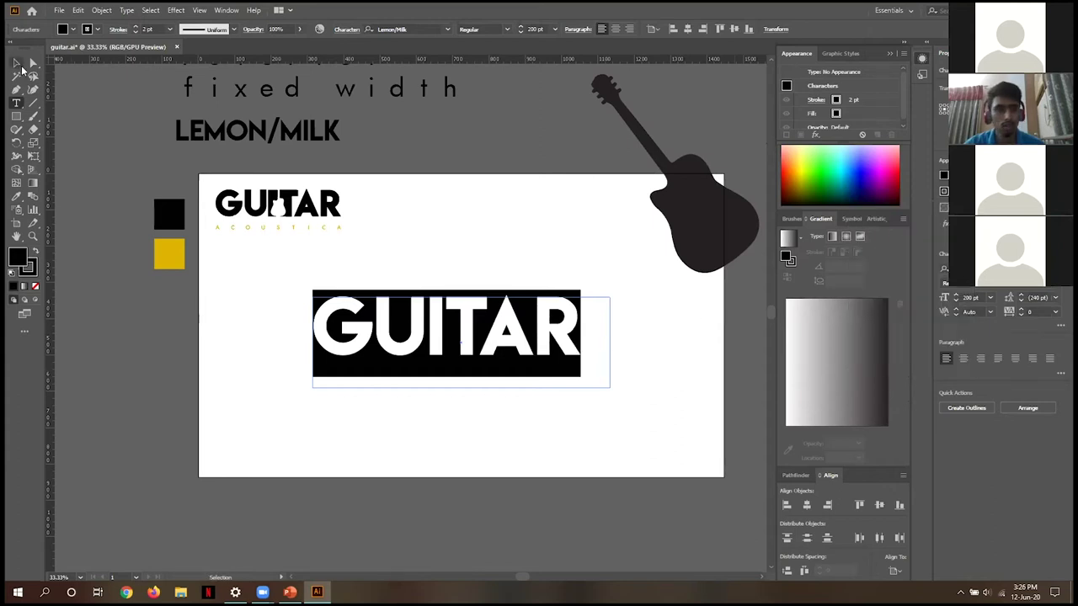
{"action": "key", "text": "ctrl+shift+a"}
{"action": "left_click", "coordinate": [457, 352]}
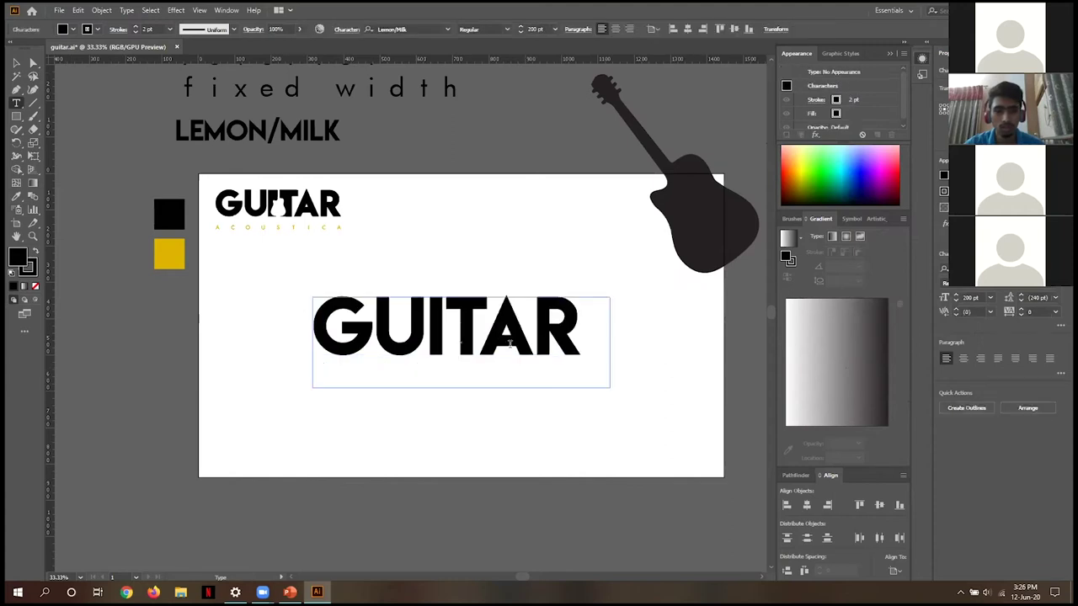
{"action": "left_click_drag", "start_coordinate": [580, 349], "coordinate": [300, 341]}
{"action": "left_click", "coordinate": [965, 191]}
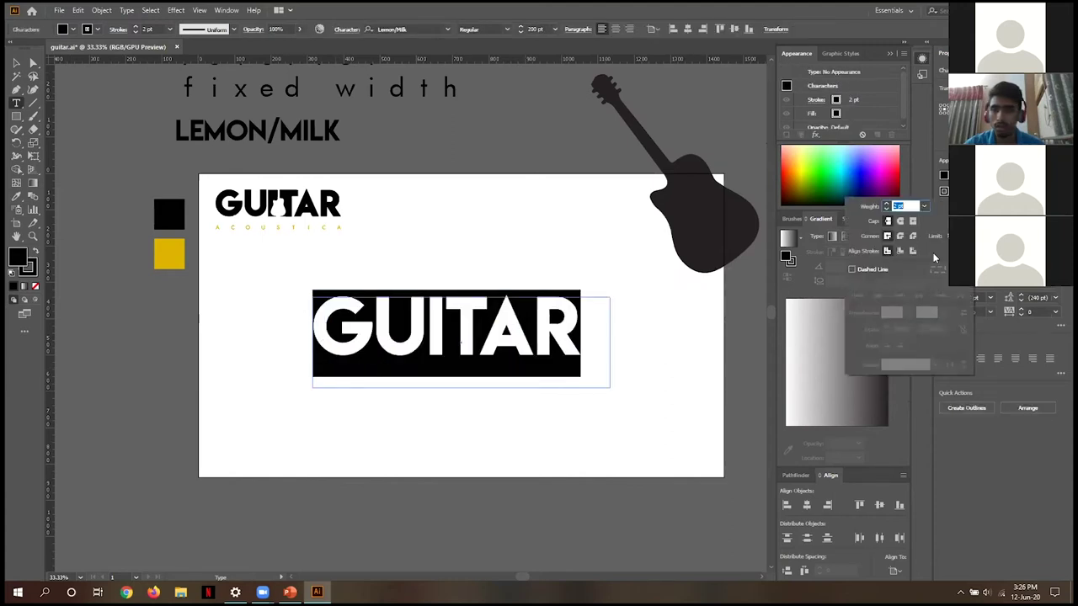
{"action": "left_click", "coordinate": [912, 251]}
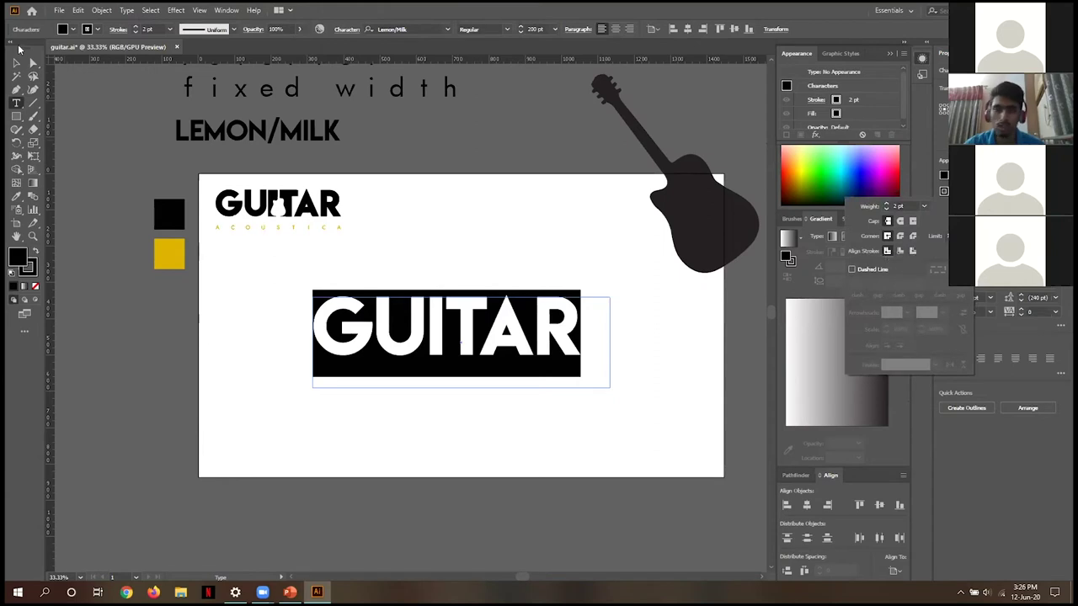
{"action": "left_click", "coordinate": [15, 64]}
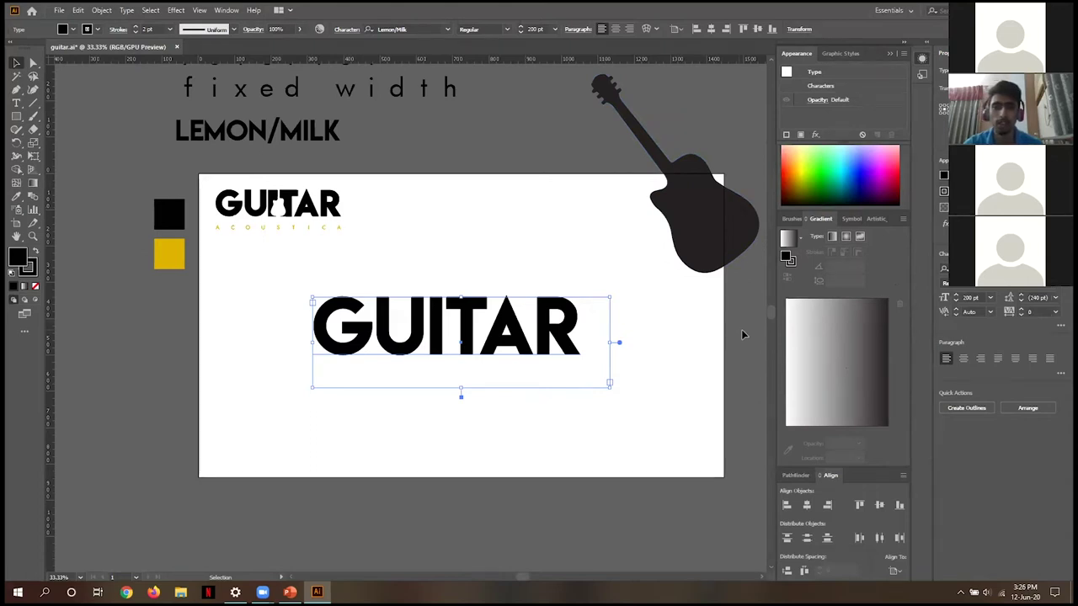
{"action": "left_click", "coordinate": [684, 225]}
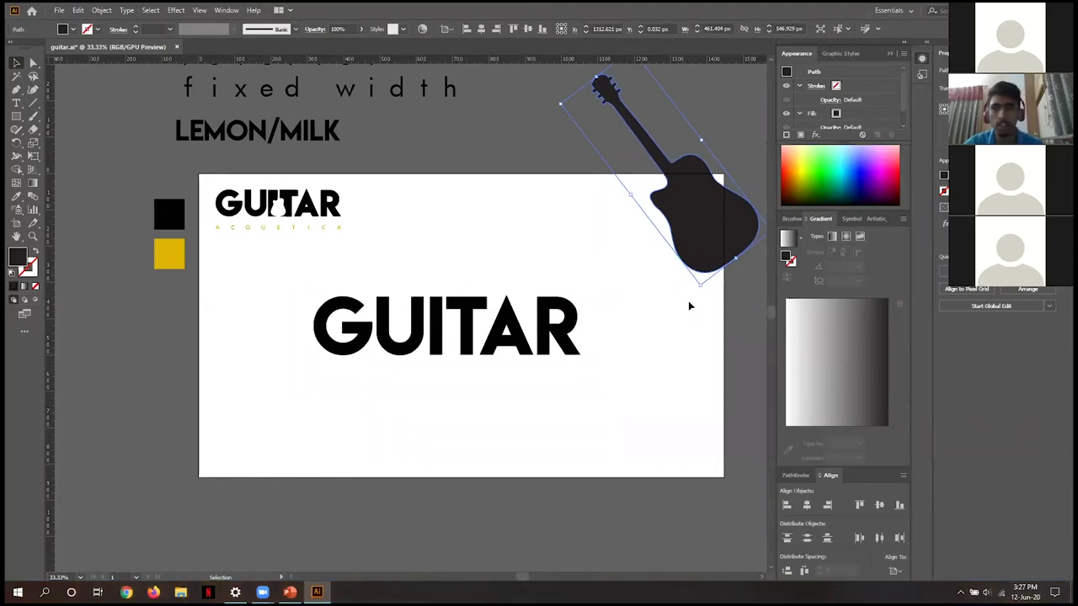
{"action": "left_click", "coordinate": [736, 324]}
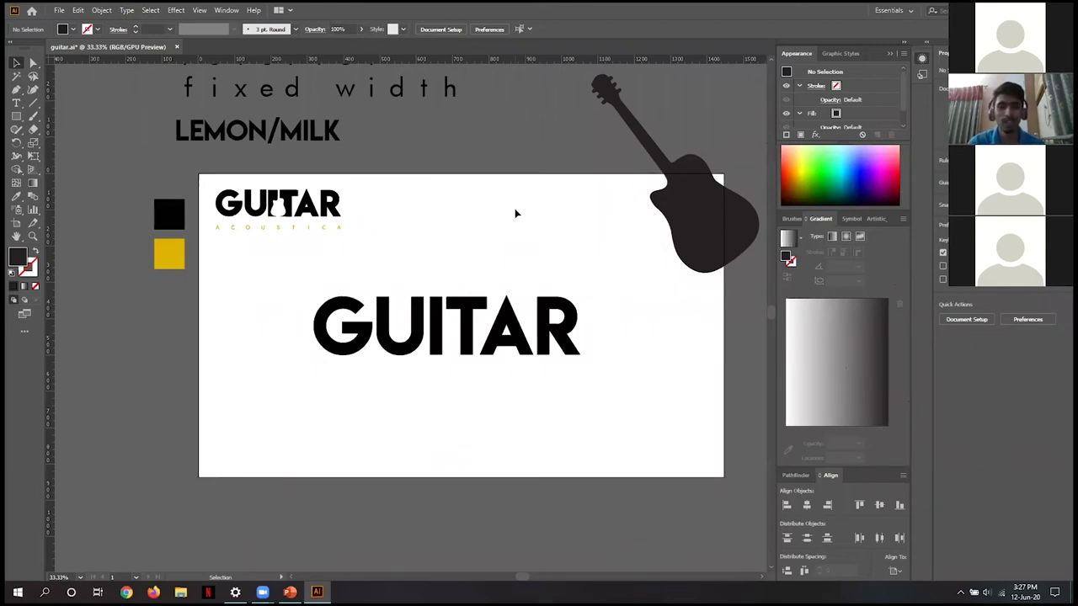
Convert the large GUITAR text to outlines and reselect the resulting lettering
{"action": "left_click", "coordinate": [549, 341]}
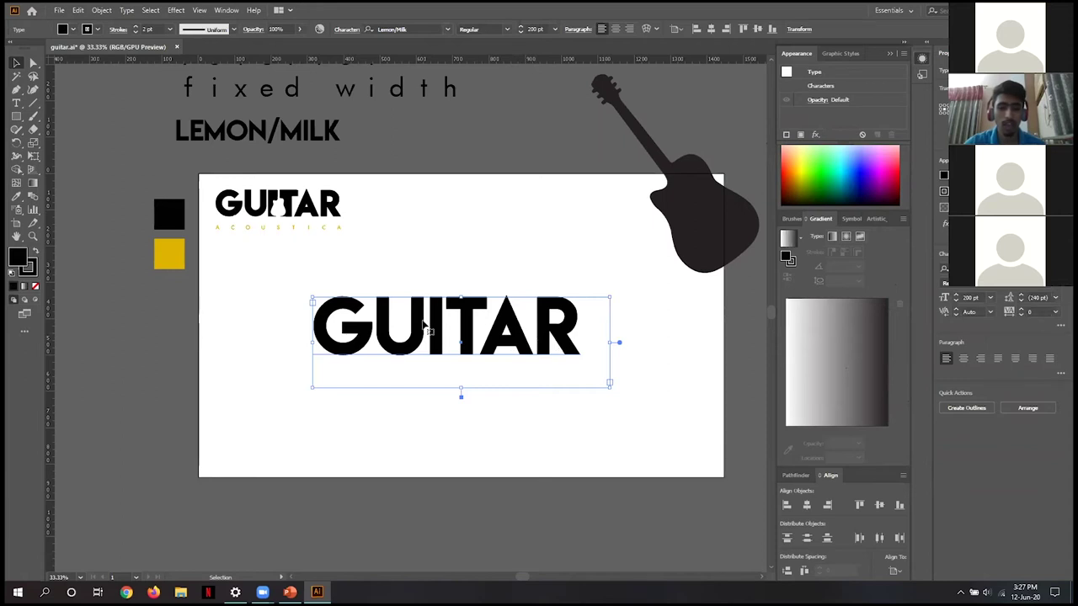
{"action": "key", "text": "ctrl+shift+o"}
{"action": "left_click", "coordinate": [520, 353]}
{"action": "left_click", "coordinate": [562, 338]}
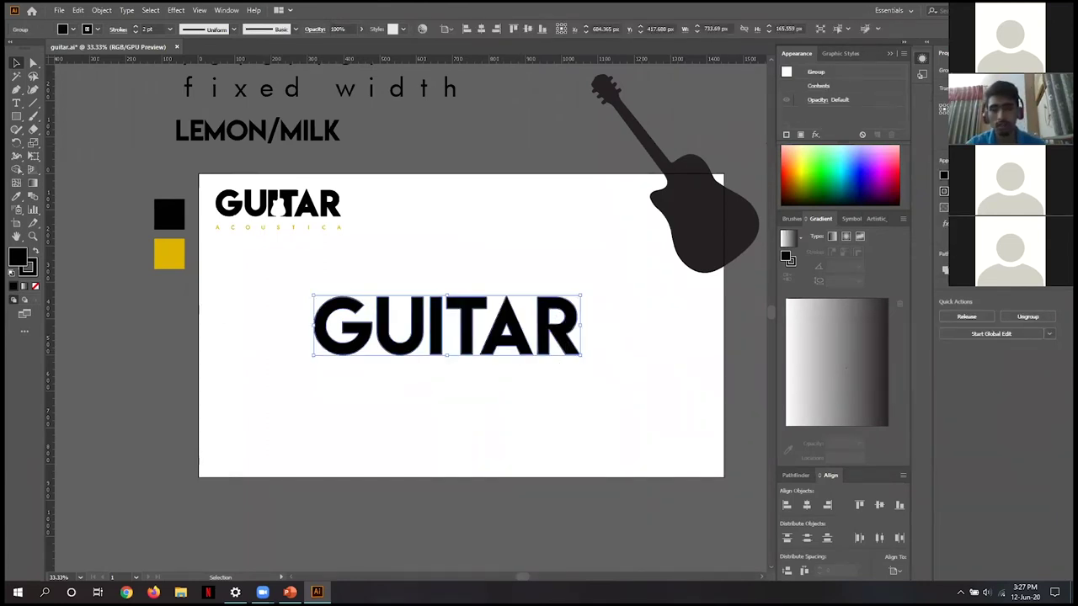
Align the outlined lettering's stroke to the outside and set its weight to 3 pt
{"action": "key", "text": "Up"}
{"action": "key", "text": "Up"}
{"action": "key", "text": "Up"}
{"action": "left_click", "coordinate": [960, 191]}
{"action": "left_click", "coordinate": [914, 250]}
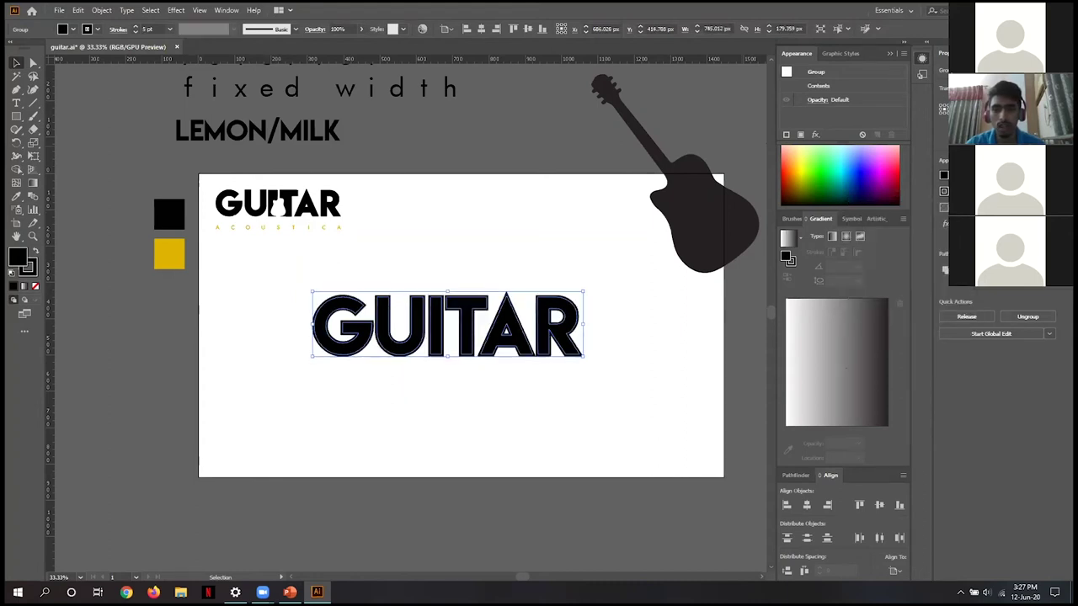
{"action": "left_click", "coordinate": [654, 363]}
{"action": "left_click", "coordinate": [556, 333]}
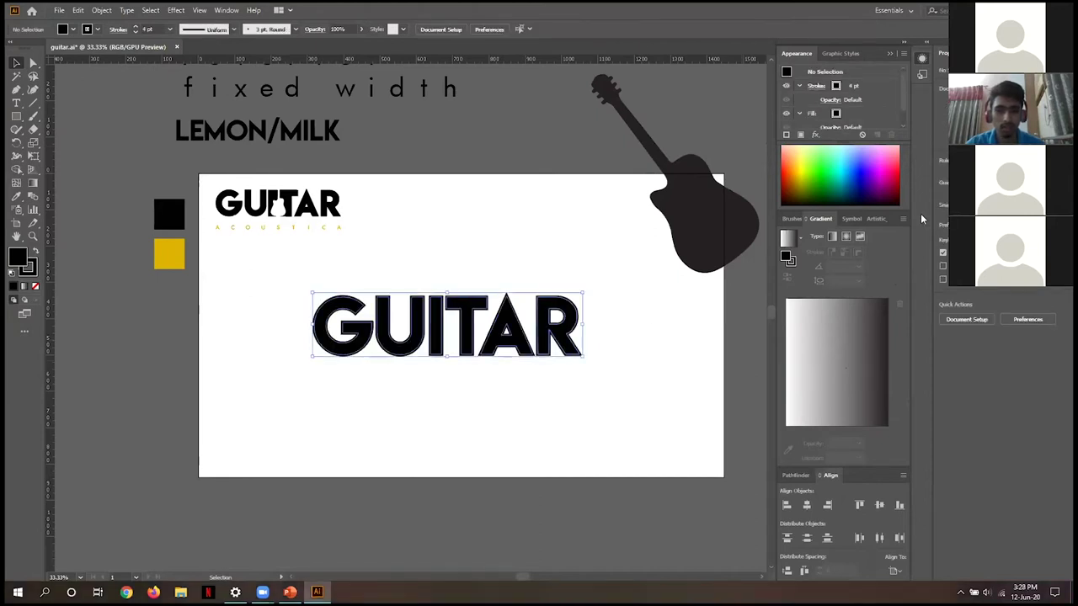
{"action": "key", "text": "ctrl+z"}
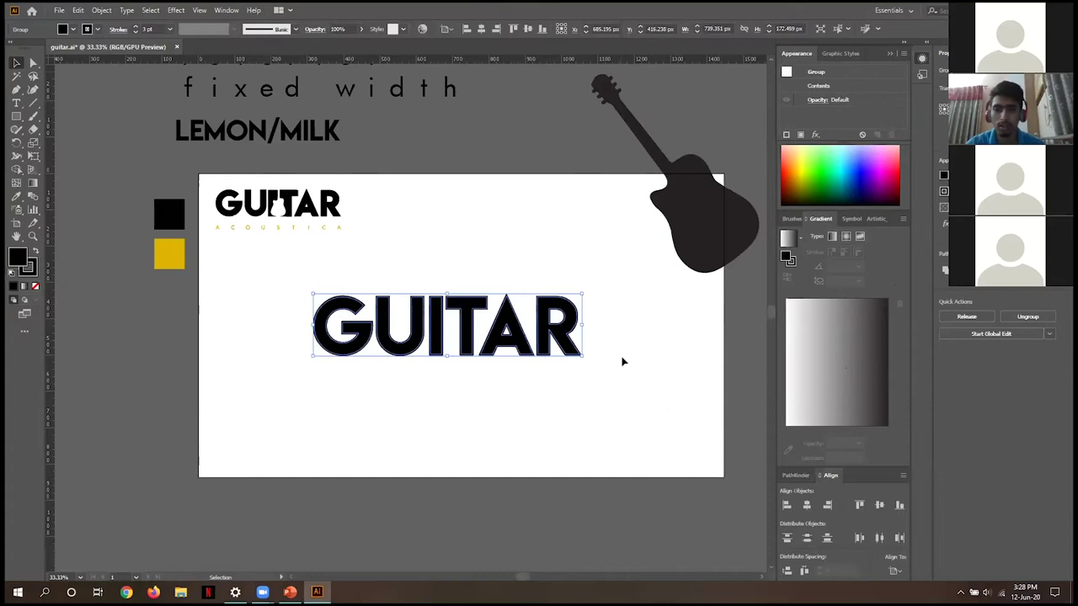
{"action": "left_click", "coordinate": [623, 362]}
Expand the appearance of the outlined GUITAR lettering to turn its stroke into shapes
{"action": "left_click", "coordinate": [575, 343]}
{"action": "left_click", "coordinate": [101, 10]}
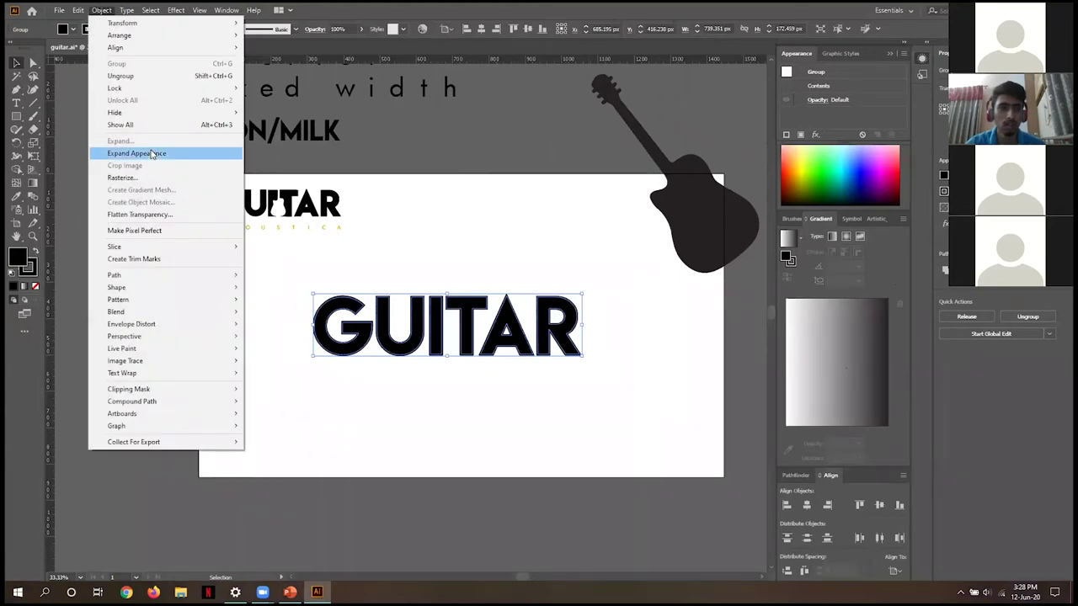
{"action": "left_click", "coordinate": [153, 154]}
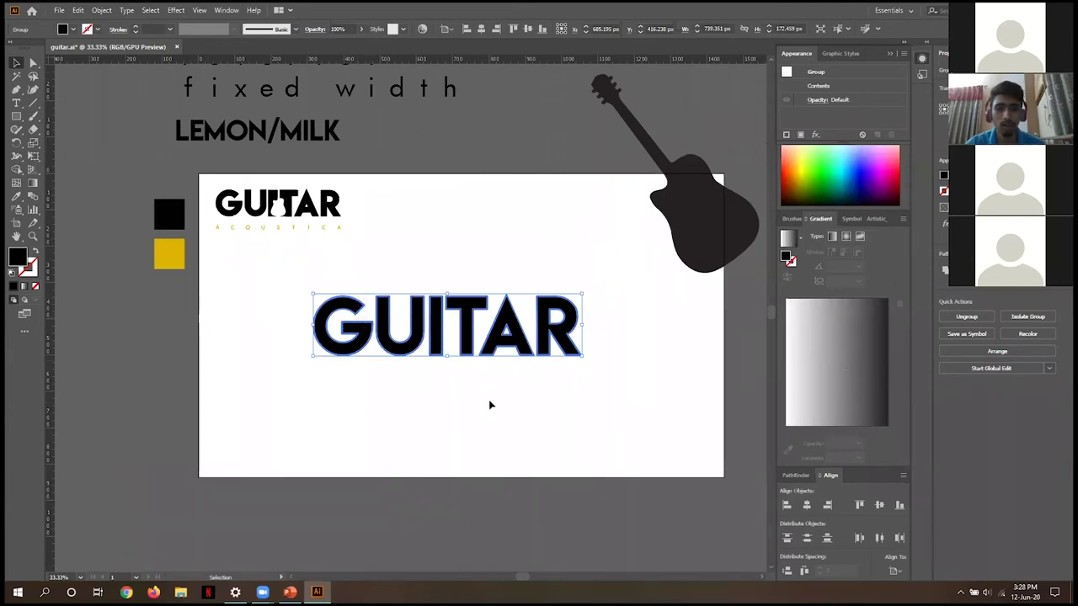
Ungroup the expanded GUITAR lettering so its letters can be selected separately
{"action": "left_click", "coordinate": [804, 476]}
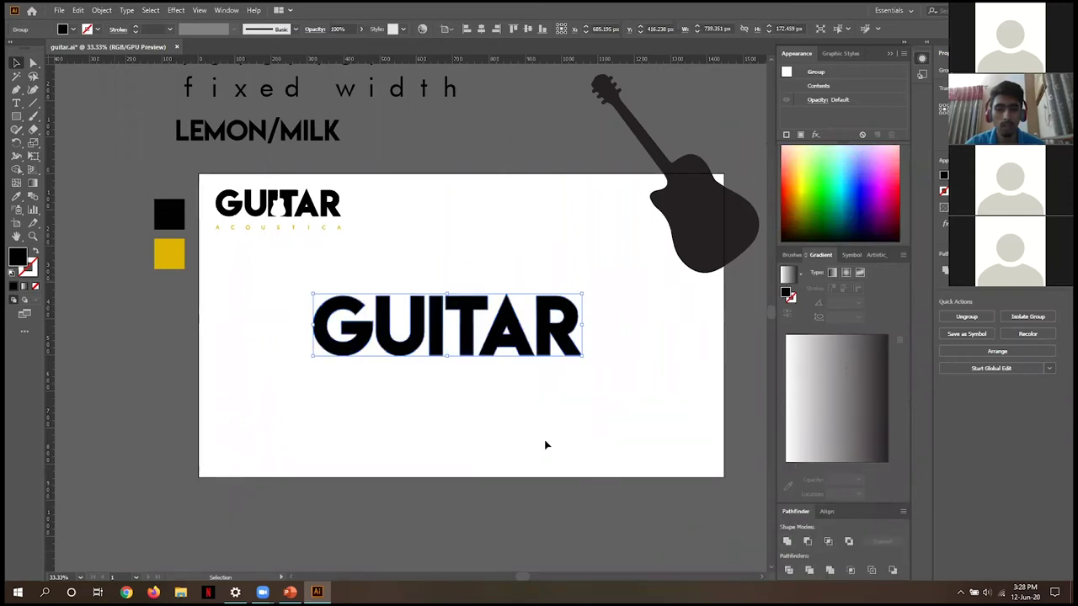
{"action": "key", "text": "ctrl"}
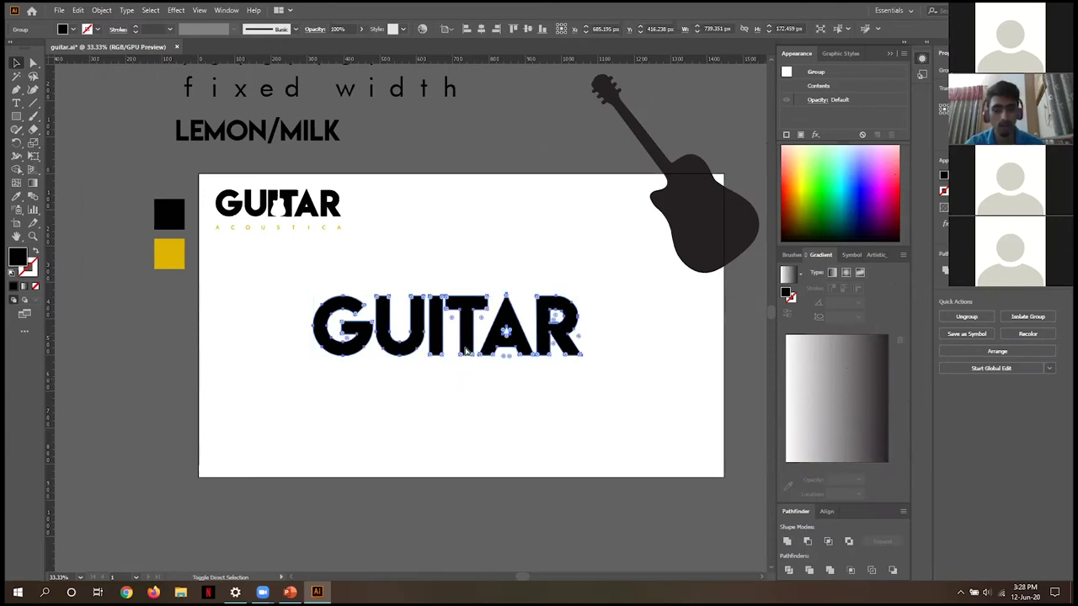
{"action": "key", "text": "ctrl+shift+g"}
{"action": "left_click", "coordinate": [491, 424]}
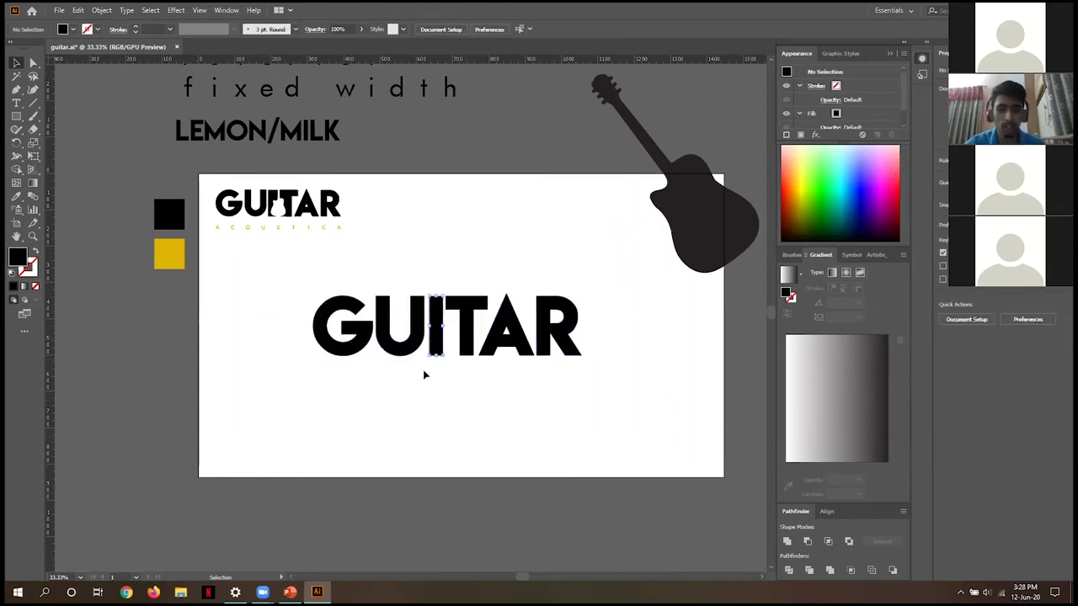
Rotate the guitar silhouette upright, scale it to about 90 × 232 px and place it over the letter I
{"action": "right_click", "coordinate": [438, 348]}
{"action": "left_click", "coordinate": [347, 368]}
{"action": "left_click_drag", "start_coordinate": [484, 349], "coordinate": [455, 324]}
{"action": "left_click_drag", "start_coordinate": [705, 259], "coordinate": [636, 341]}
{"action": "left_click_drag", "start_coordinate": [631, 161], "coordinate": [634, 166]}
{"action": "left_click_drag", "start_coordinate": [591, 318], "coordinate": [442, 308]}
{"action": "left_click_drag", "start_coordinate": [497, 128], "coordinate": [479, 275]}
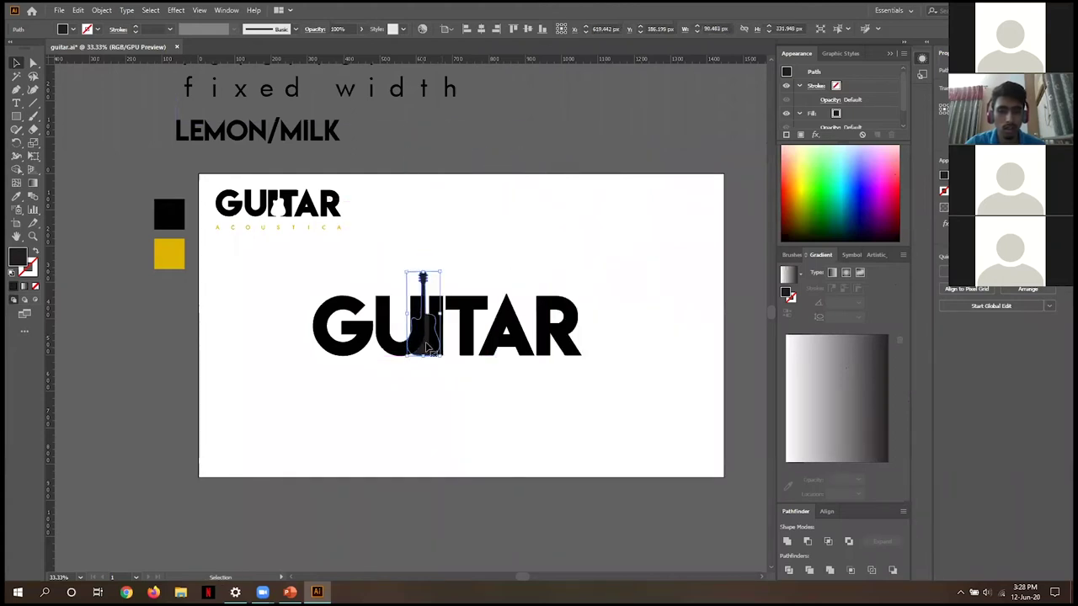
Move the guitar silhouette between the letters I and T and bring it in front of the lettering
{"action": "left_click_drag", "start_coordinate": [435, 345], "coordinate": [462, 389]}
{"action": "left_click", "coordinate": [462, 389]}
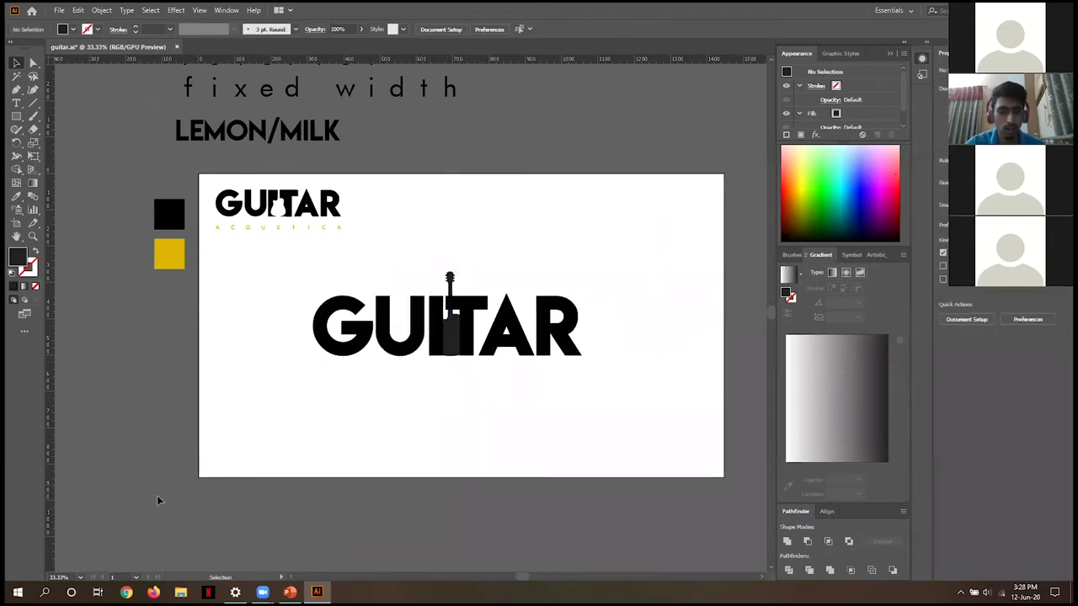
{"action": "key", "text": "a"}
{"action": "left_click_drag", "start_coordinate": [328, 416], "coordinate": [380, 421]}
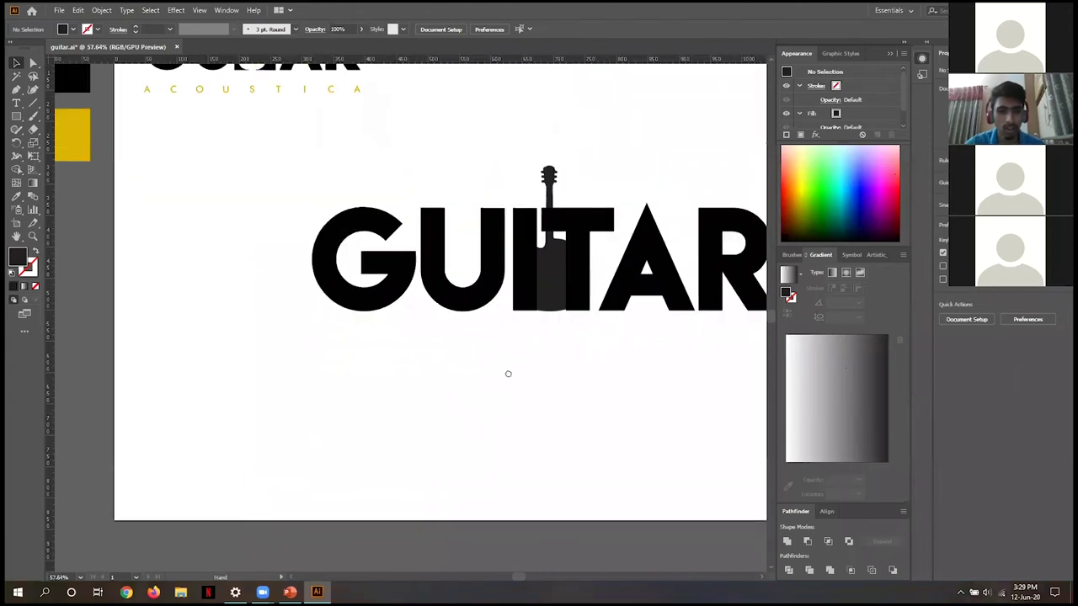
{"action": "left_click_drag", "start_coordinate": [508, 373], "coordinate": [407, 451]}
{"action": "left_click", "coordinate": [447, 354]}
{"action": "key", "text": "a"}
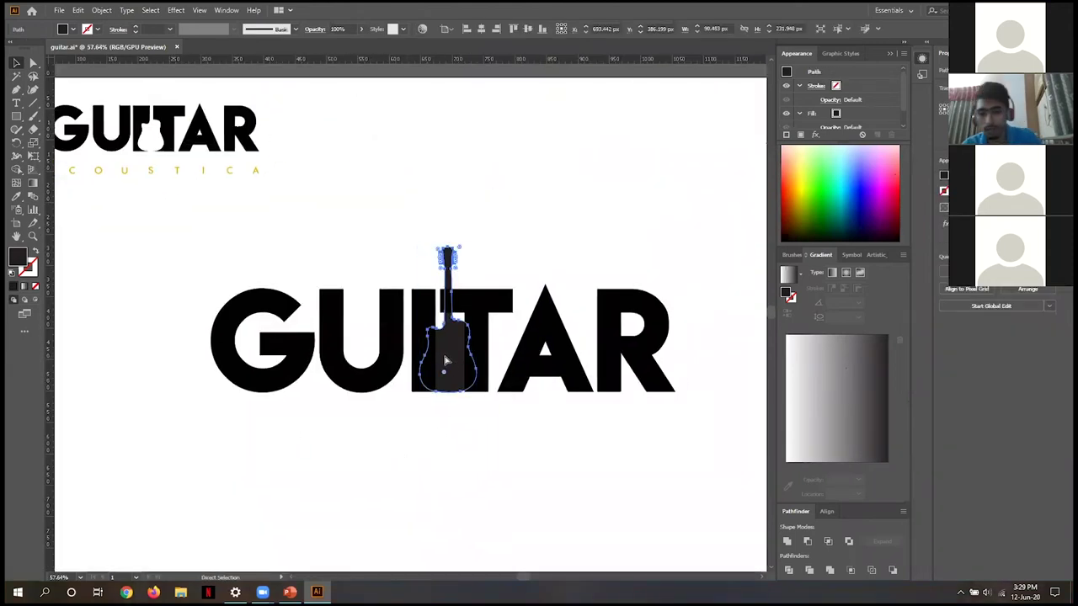
{"action": "key", "text": "v"}
{"action": "left_click", "coordinate": [475, 433]}
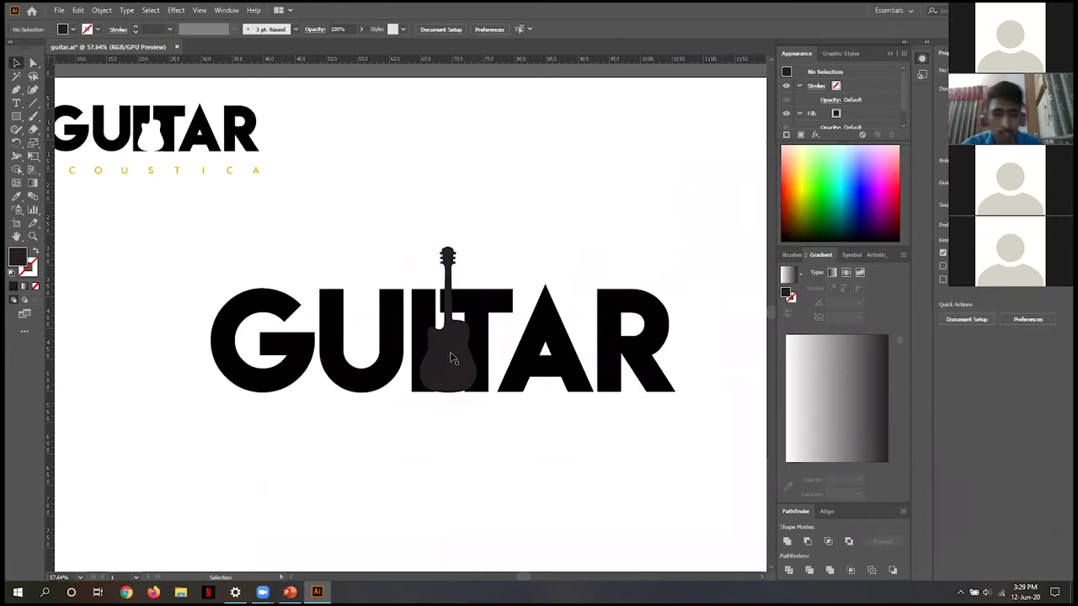
Enlarge the guitar silhouette to about 99 × 253 px and nudge it 2 px to the left
{"action": "left_click", "coordinate": [452, 353]}
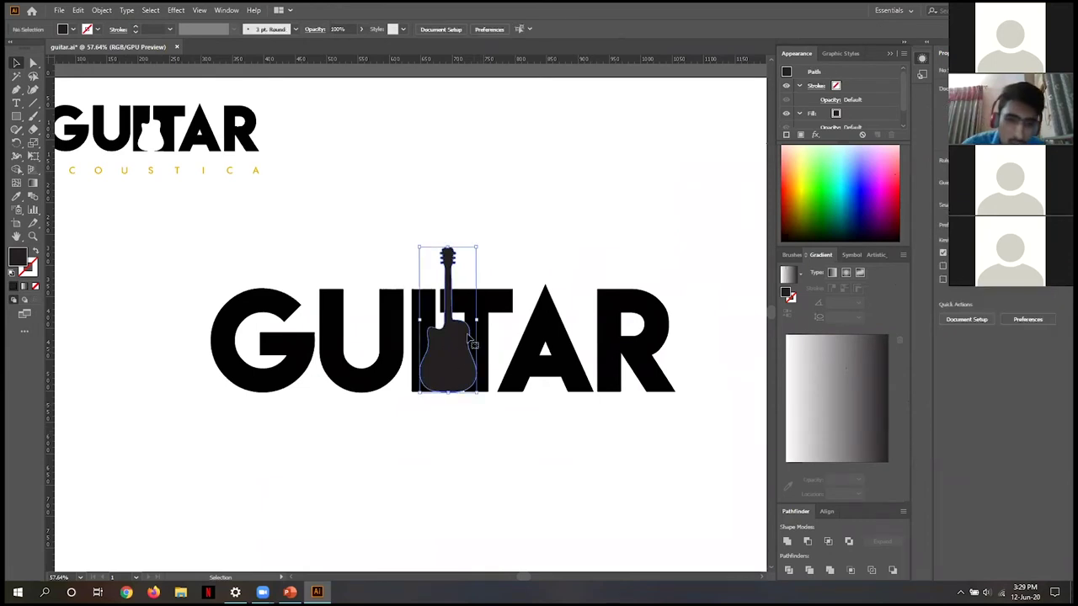
{"action": "left_click", "coordinate": [510, 319]}
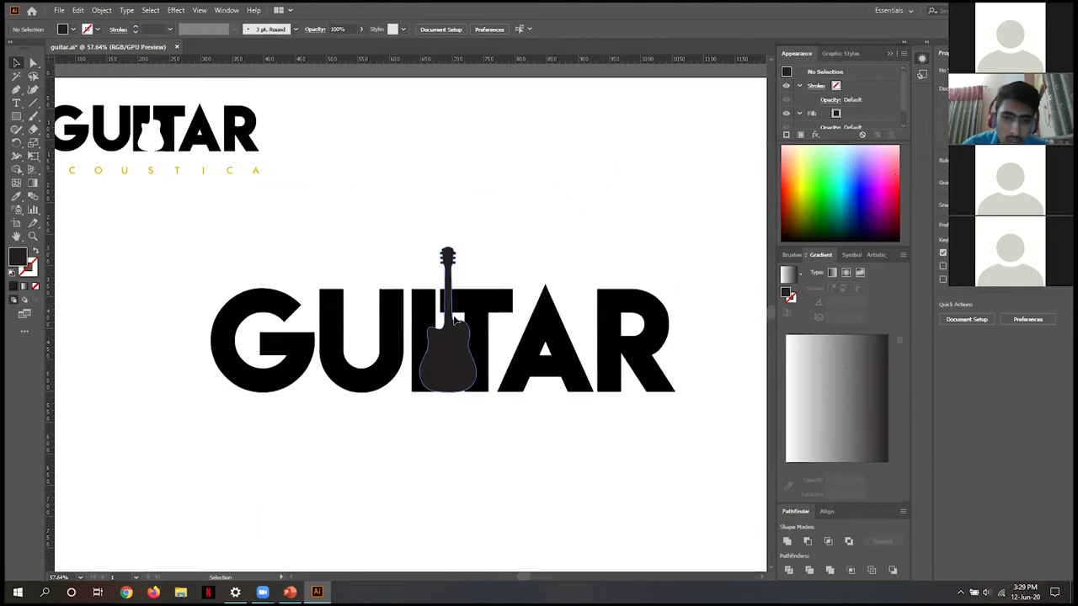
{"action": "left_click", "coordinate": [469, 330]}
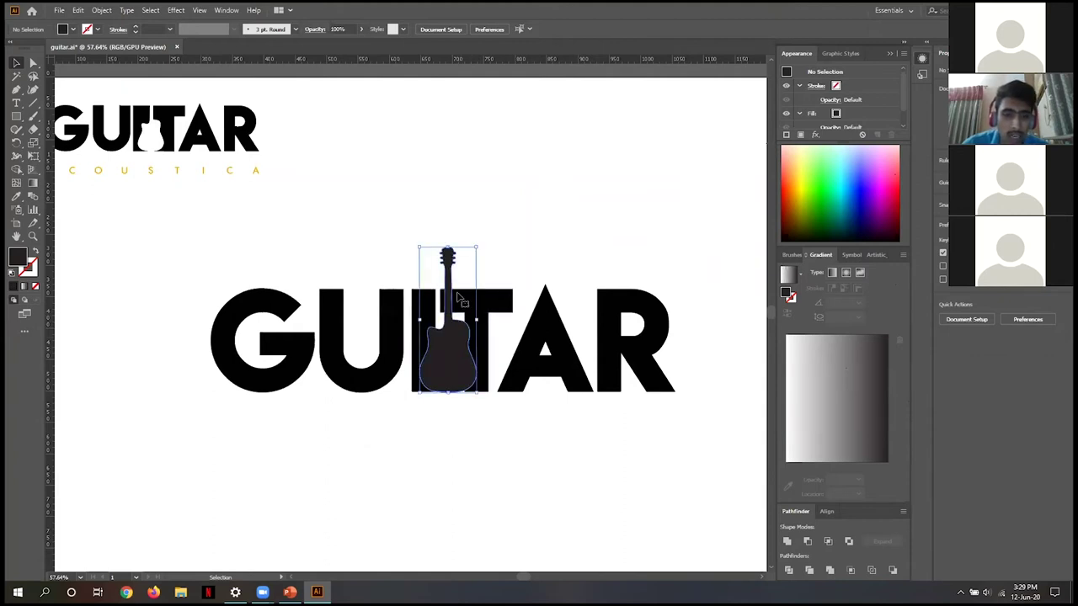
{"action": "left_click_drag", "start_coordinate": [484, 242], "coordinate": [491, 234]}
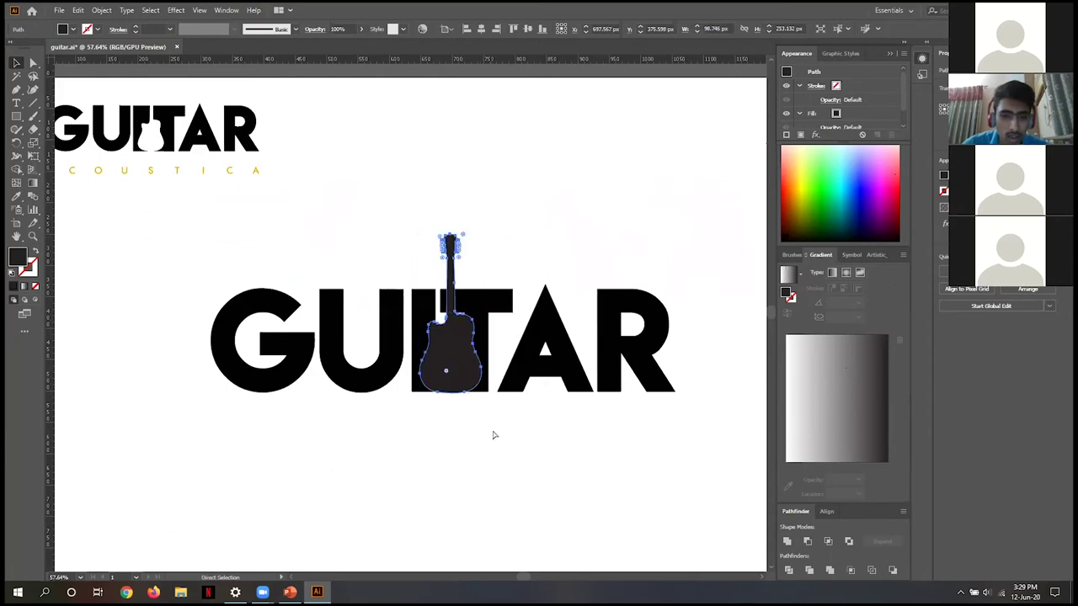
{"action": "key", "text": "Left"}
{"action": "key", "text": "Left"}
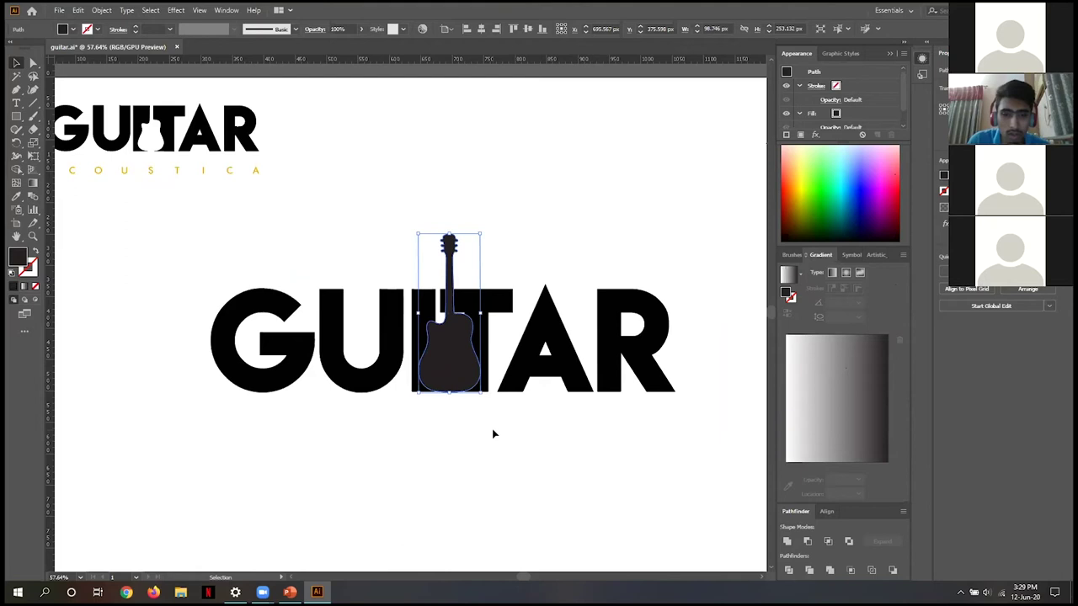
{"action": "left_click", "coordinate": [491, 423]}
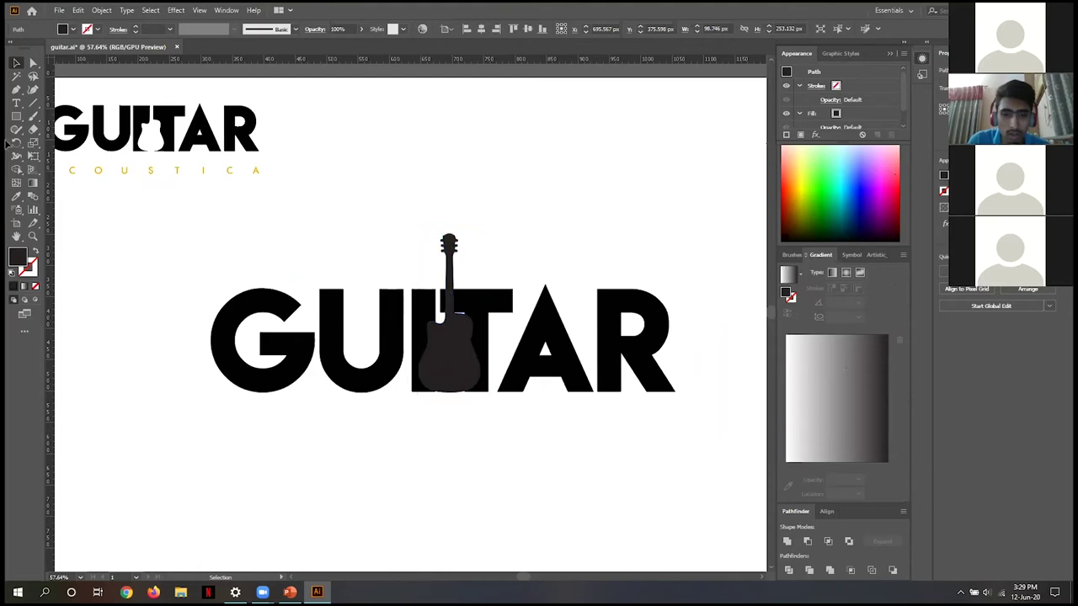
Draw a rectangle about 94 × 163 px over the guitar body to fill the gap between I and T
{"action": "left_click", "coordinate": [16, 117]}
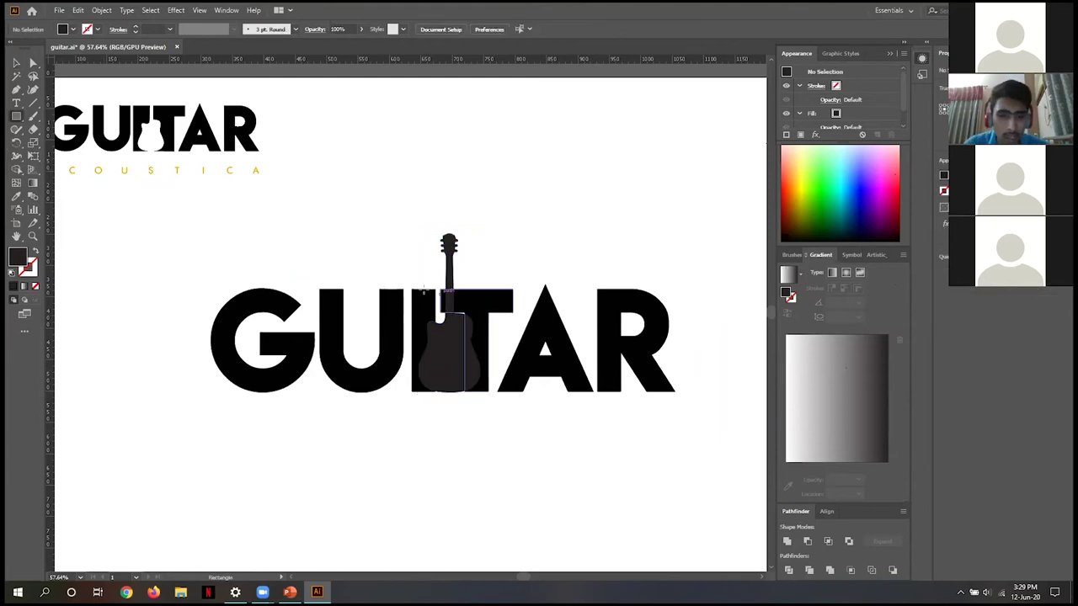
{"action": "left_click_drag", "start_coordinate": [423, 290], "coordinate": [483, 390]}
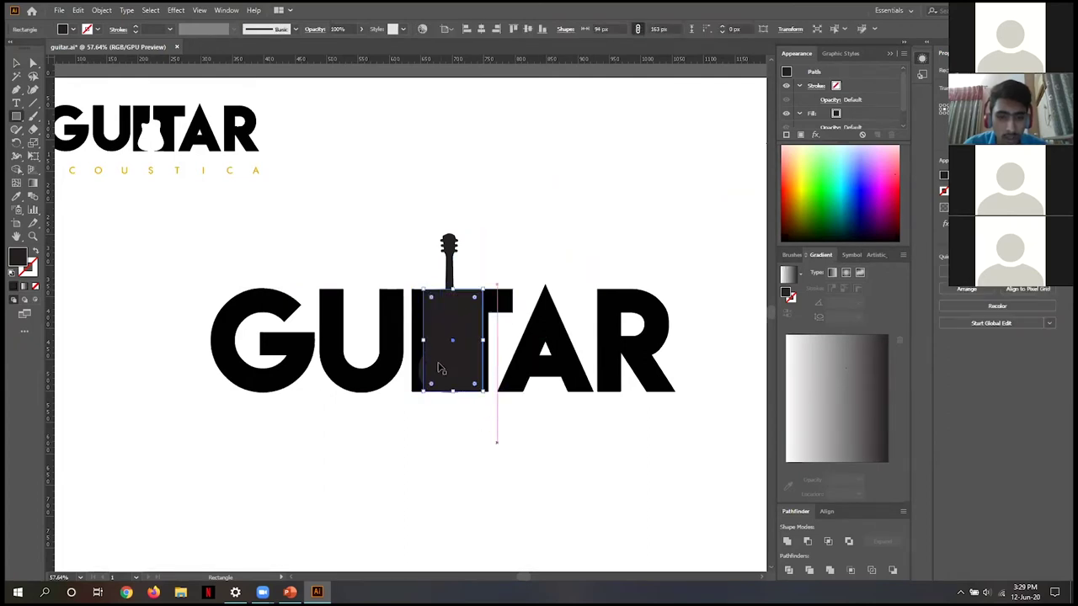
{"action": "key", "text": "v"}
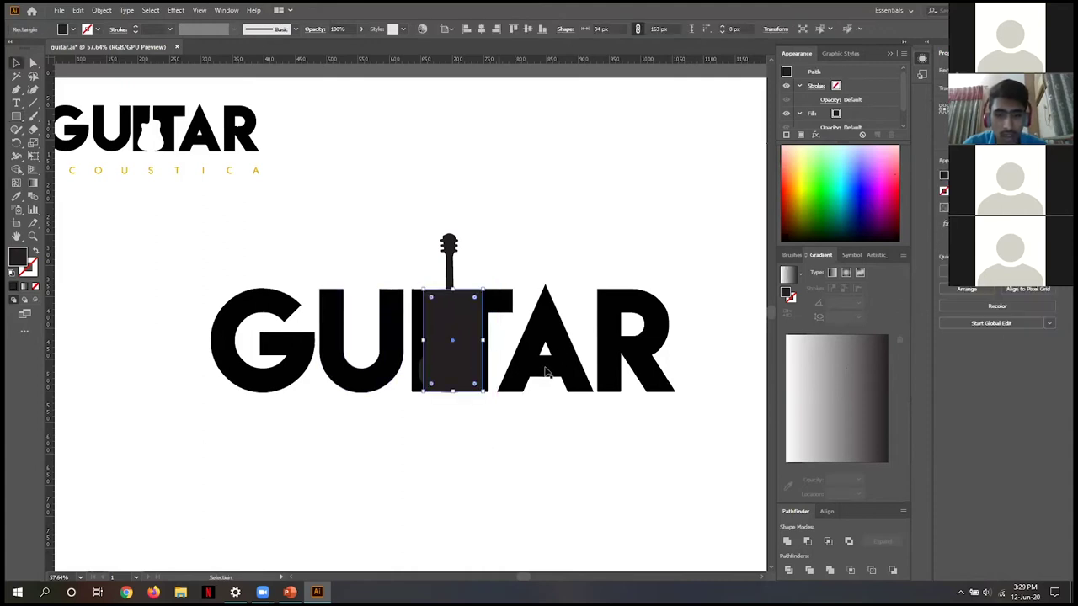
Match the fill of the rectangle and the guitar silhouette to the black of the lettering
{"action": "left_click", "coordinate": [451, 271], "text": "shift"}
{"action": "left_click", "coordinate": [450, 267]}
{"action": "key", "text": "i"}
{"action": "left_click", "coordinate": [520, 352]}
{"action": "key", "text": "v"}
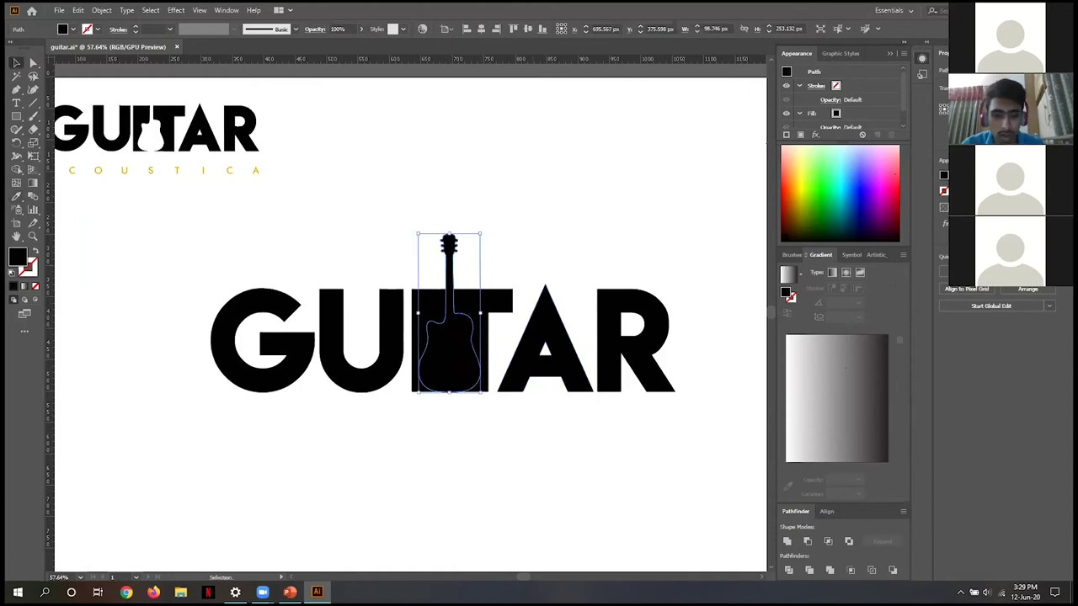
{"action": "key", "text": "ctrl+shift+a"}
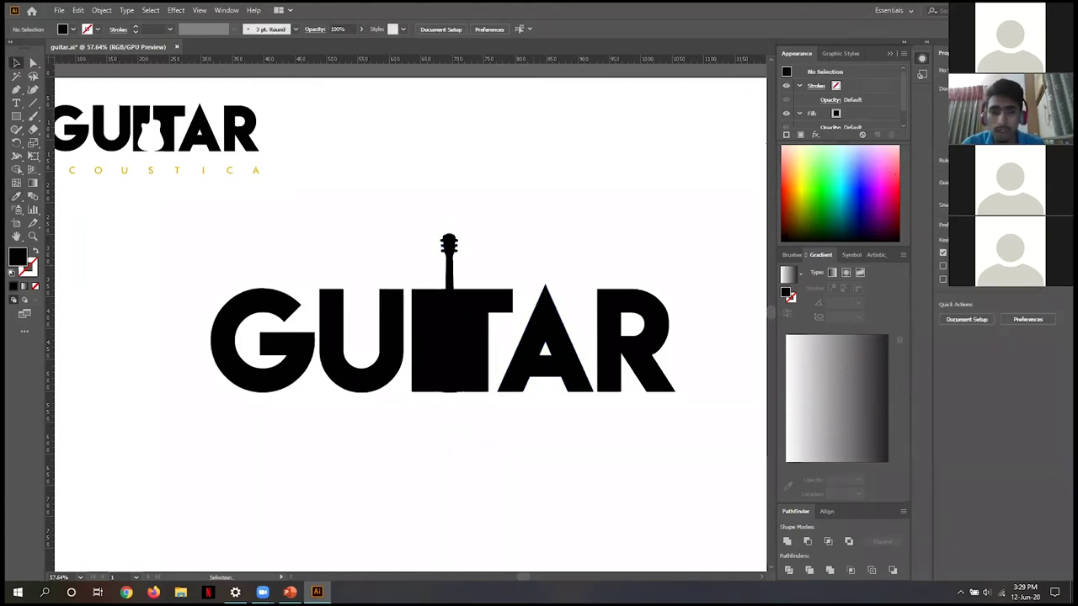
Select the guitar with the letters G, U, T, A and R, set alignment to Selection and align their bottom edges
{"action": "key", "text": "F7"}
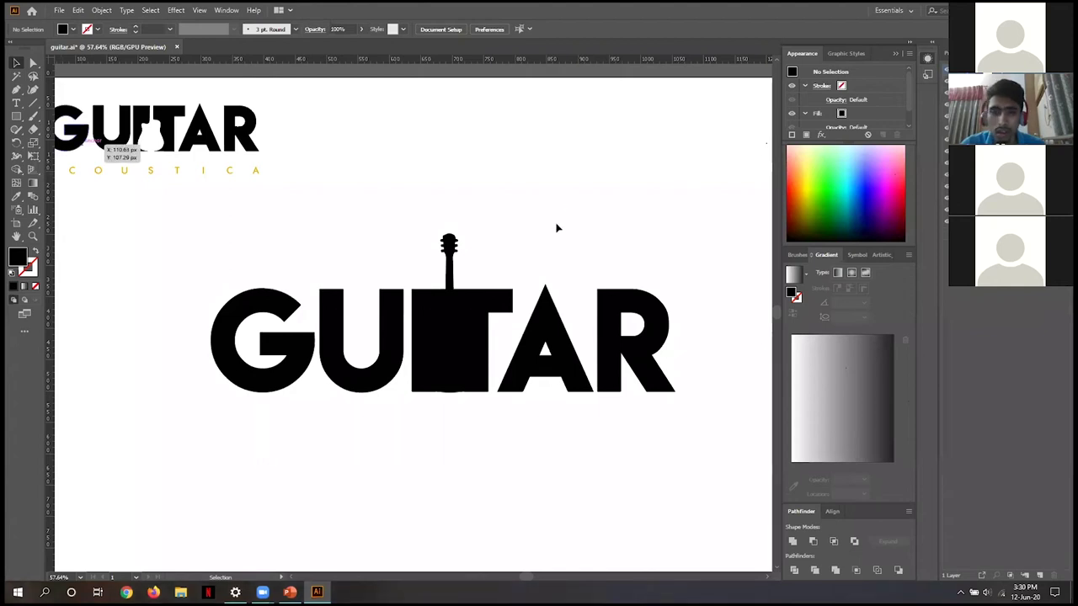
{"action": "left_click", "coordinate": [553, 366], "text": "shift"}
{"action": "left_click", "coordinate": [621, 378], "text": "shift"}
{"action": "left_click", "coordinate": [234, 373], "text": "shift"}
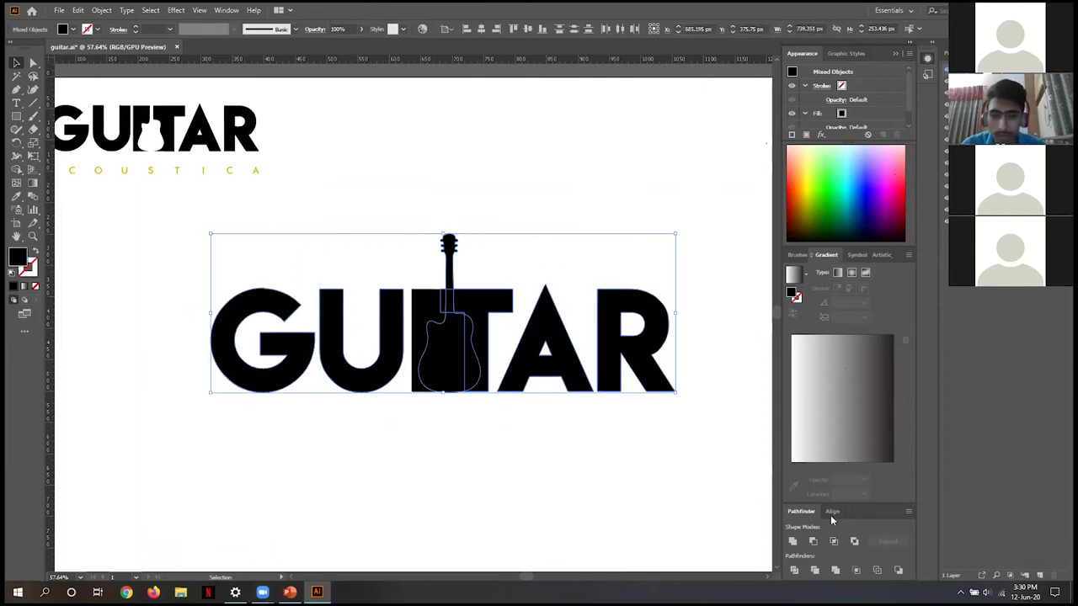
{"action": "left_click", "coordinate": [832, 511]}
{"action": "left_click", "coordinate": [905, 505]}
{"action": "key", "text": "ctrl+z"}
{"action": "left_click", "coordinate": [901, 571]}
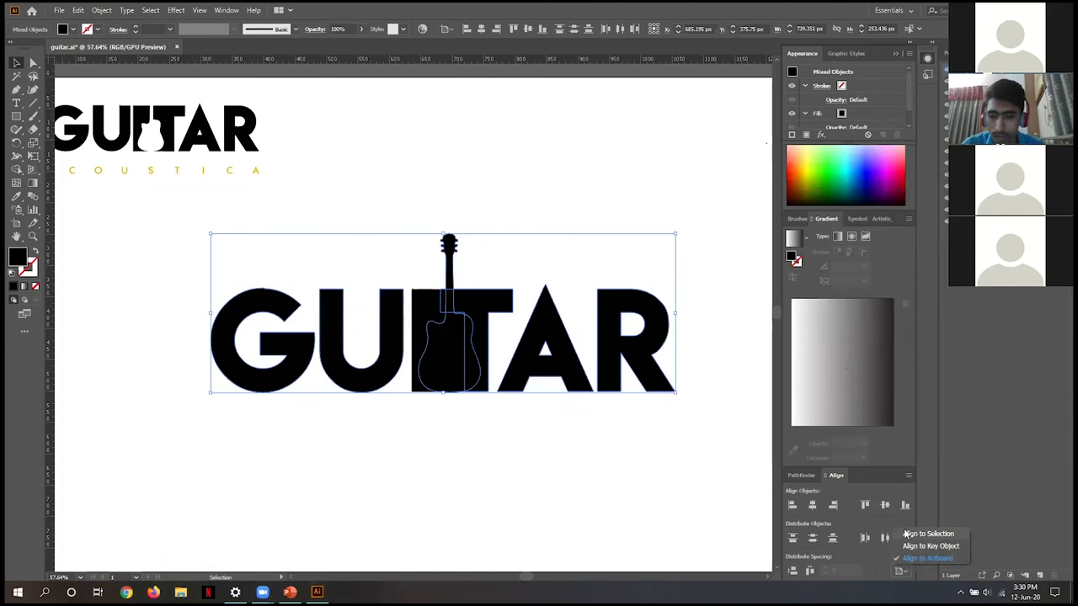
{"action": "left_click", "coordinate": [908, 534]}
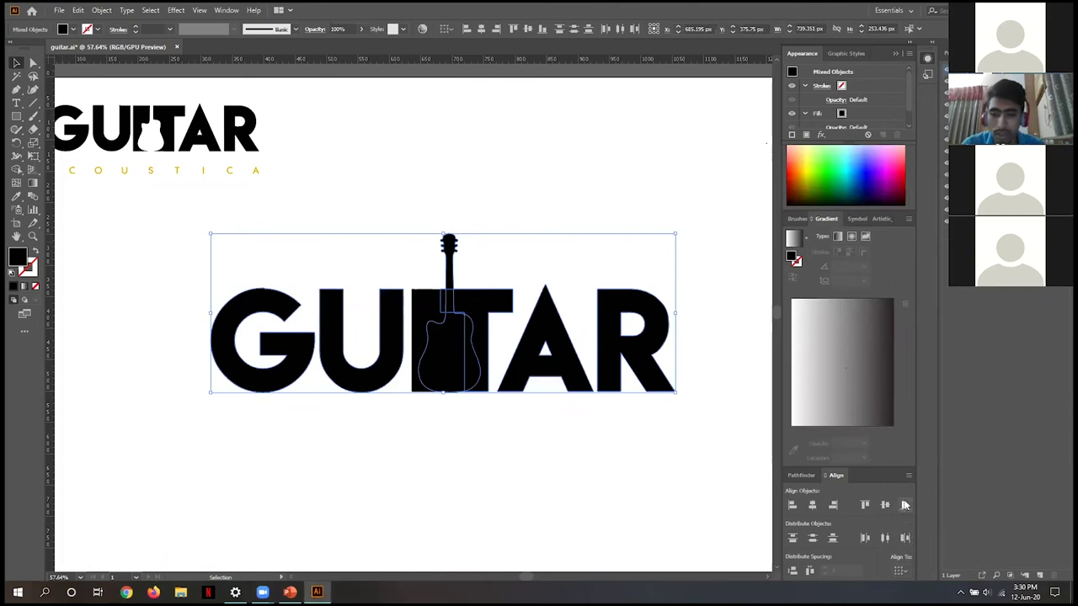
{"action": "left_click", "coordinate": [478, 419]}
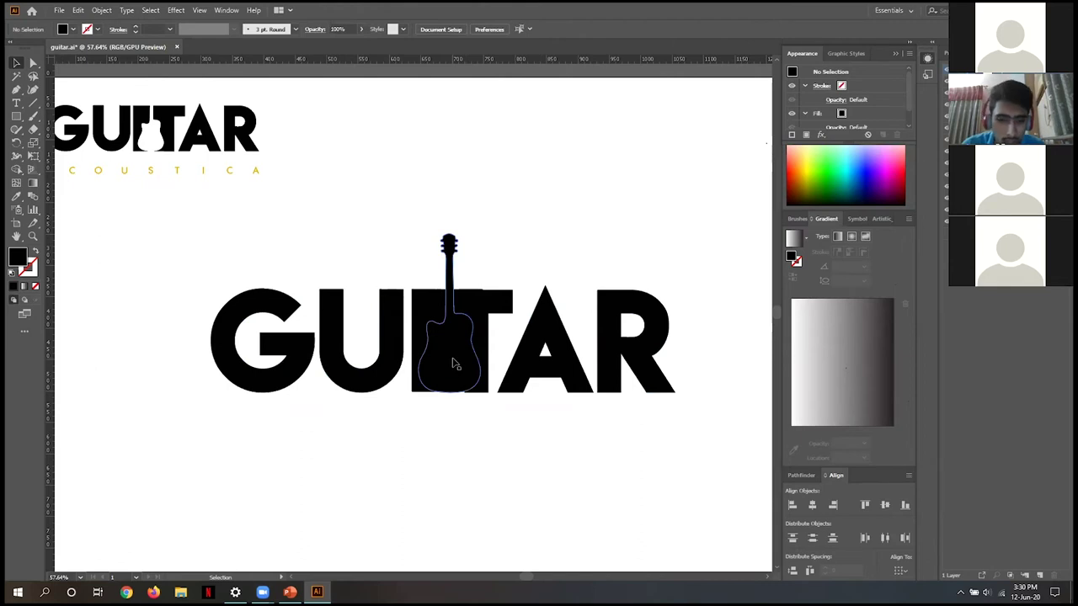
Select all the letters, the rectangle and the guitar together and align their bottom edges
{"action": "left_click", "coordinate": [451, 392]}
{"action": "left_click", "coordinate": [459, 408]}
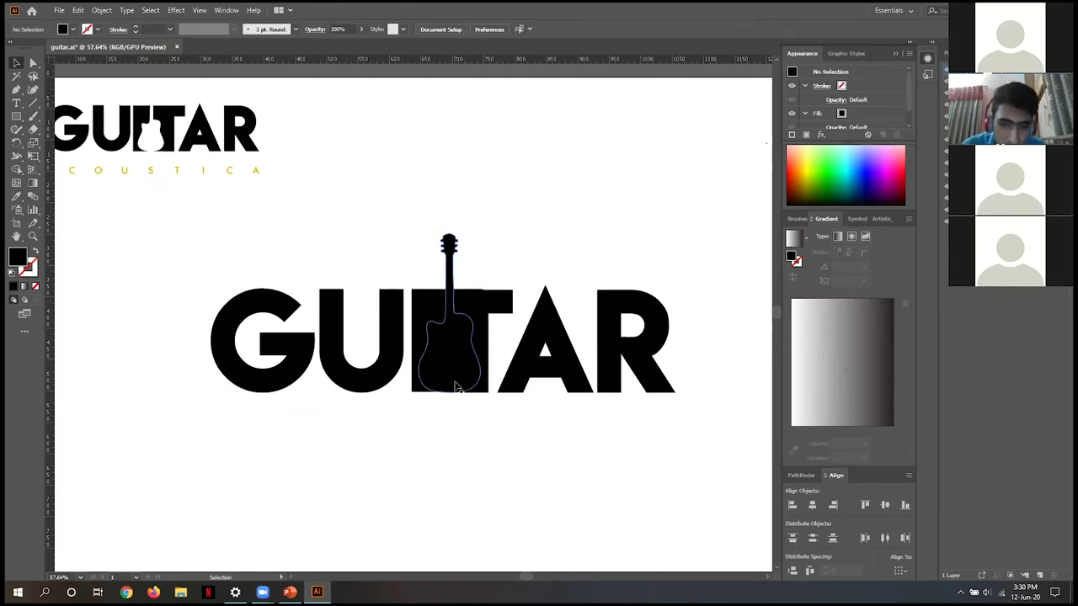
{"action": "scroll", "coordinate": [455, 387], "scroll_direction": "up", "scroll_amount": 4}
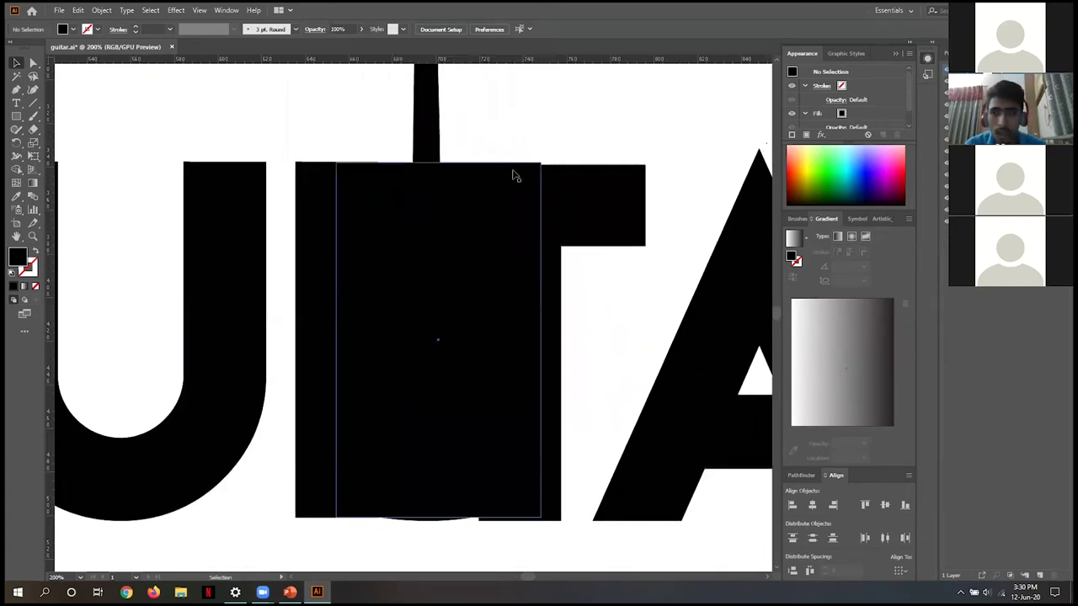
{"action": "left_click", "coordinate": [519, 185]}
{"action": "left_click_drag", "start_coordinate": [521, 184], "coordinate": [523, 189]}
{"action": "key", "text": "v"}
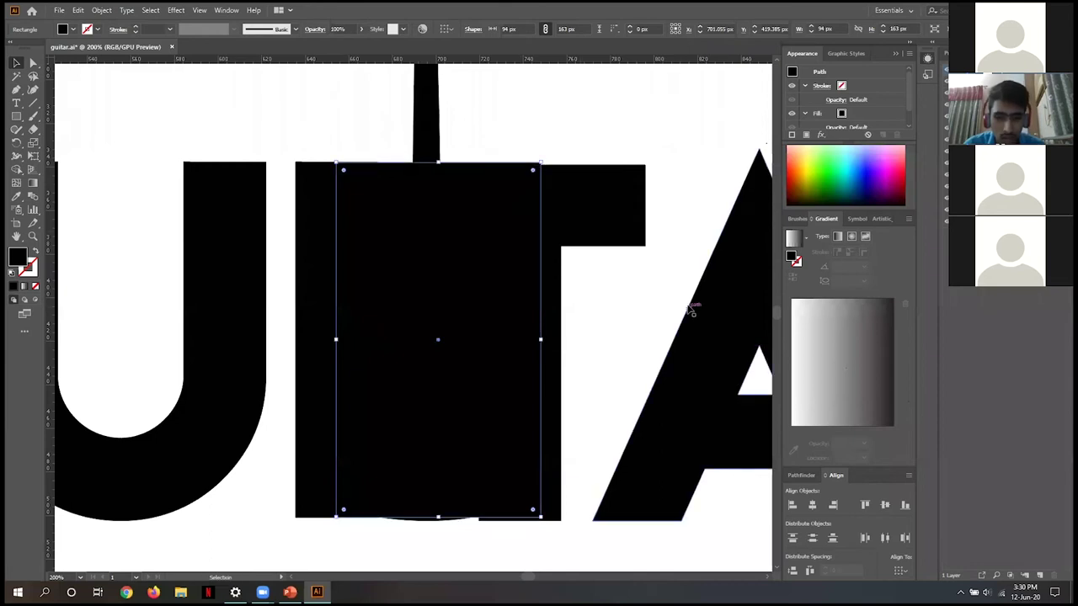
{"action": "scroll", "coordinate": [691, 311], "scroll_direction": "down", "scroll_amount": 2}
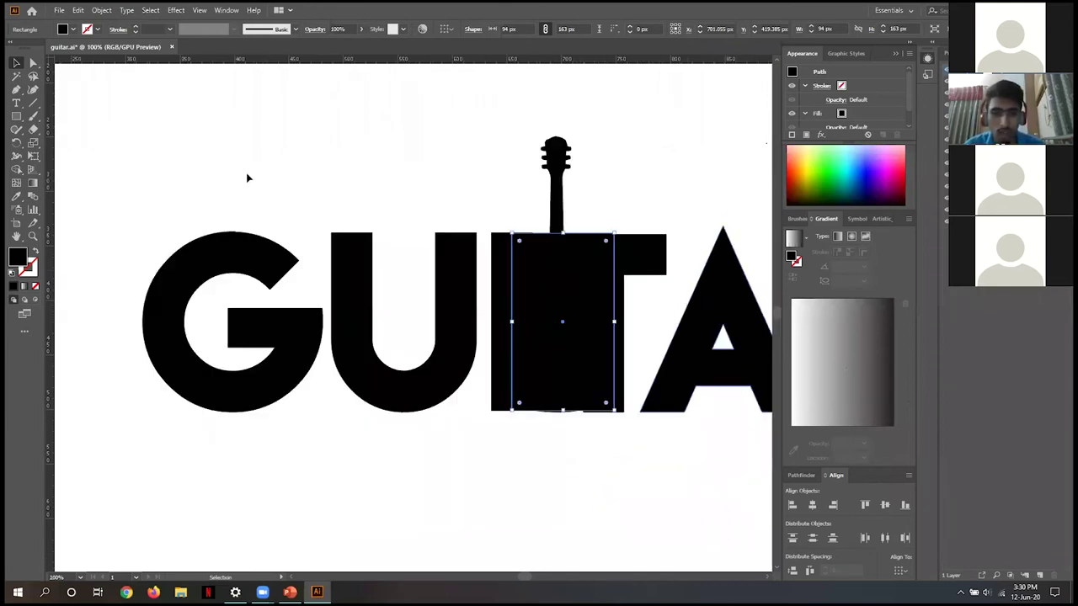
{"action": "scroll", "coordinate": [665, 380], "scroll_direction": "right", "scroll_amount": 5}
{"action": "key", "text": "ctrl+a"}
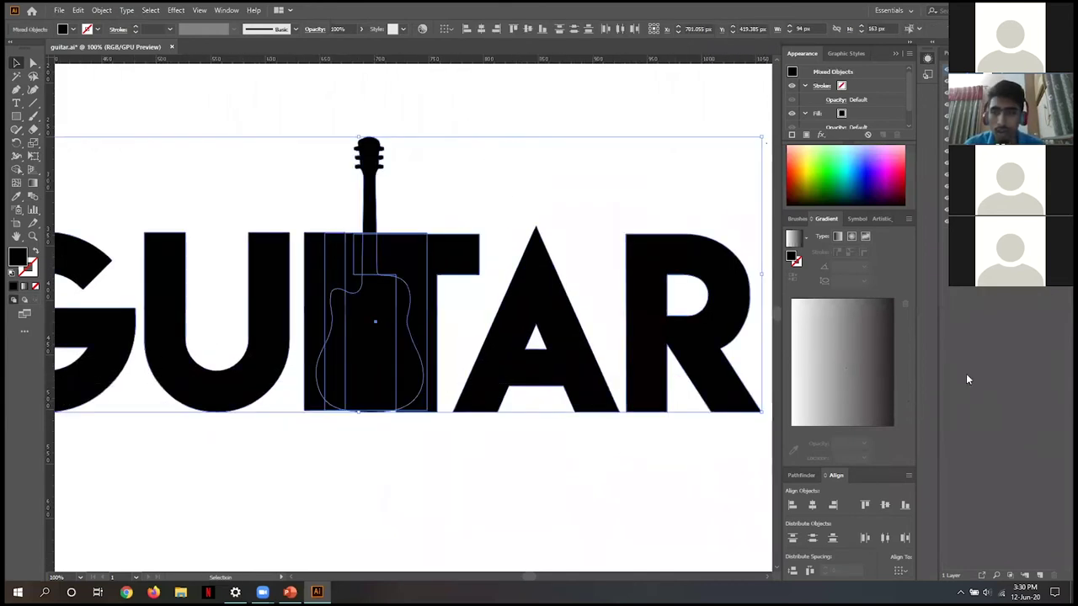
{"action": "key", "text": "ctrl+z"}
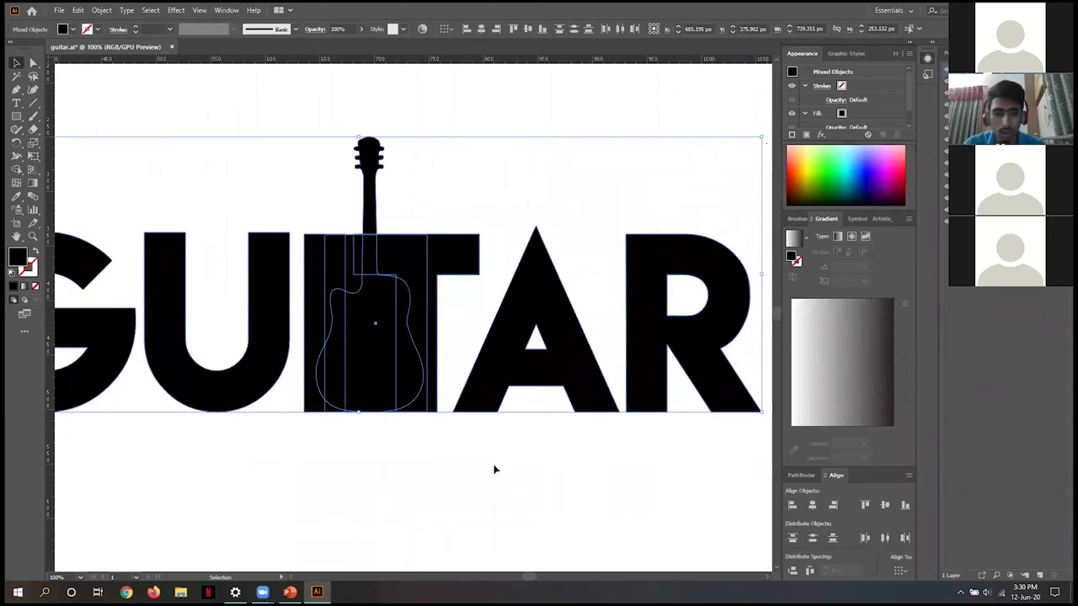
{"action": "left_click", "coordinate": [476, 455]}
Recolour the guitar silhouette white by sampling the artboard background with the Eyedropper
{"action": "left_click_drag", "start_coordinate": [461, 467], "coordinate": [544, 478]}
{"action": "left_click_drag", "start_coordinate": [451, 340], "coordinate": [500, 360]}
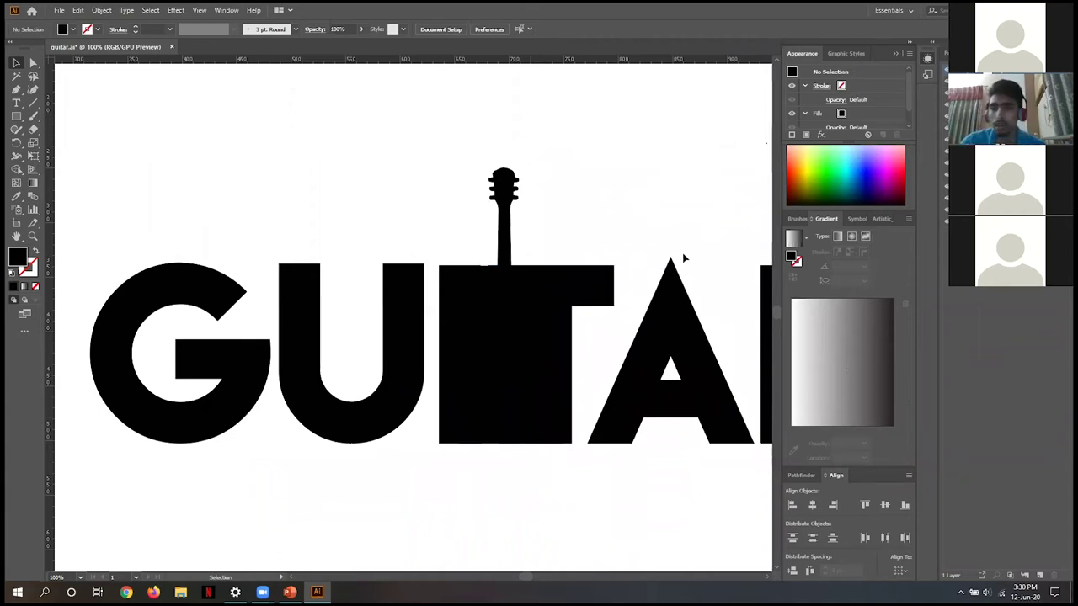
{"action": "left_click", "coordinate": [511, 192]}
{"action": "left_click", "coordinate": [719, 166]}
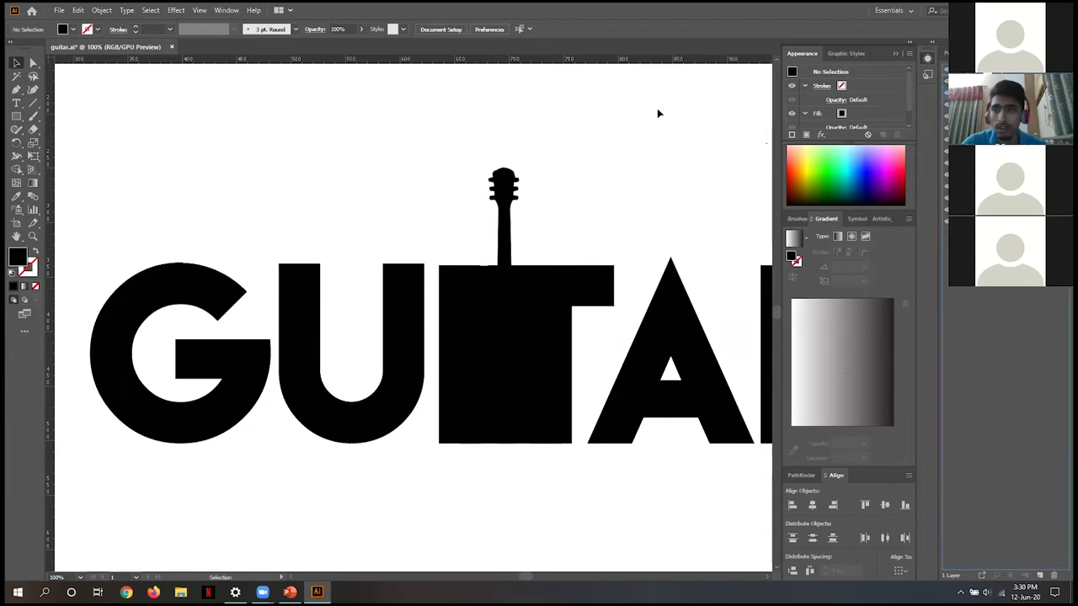
{"action": "left_click", "coordinate": [512, 190]}
{"action": "key", "text": "i"}
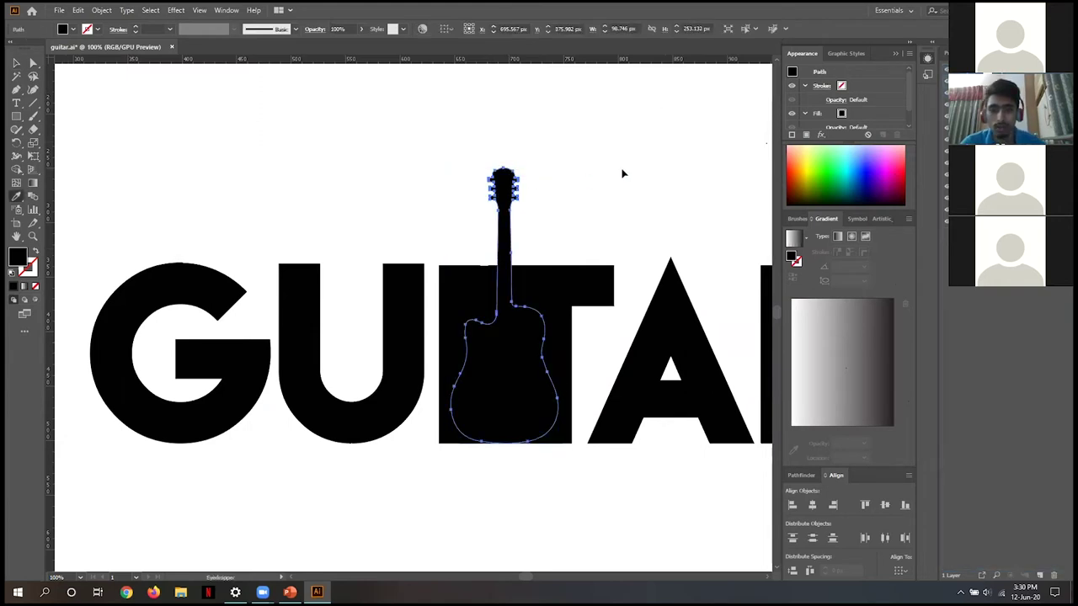
{"action": "left_click", "coordinate": [625, 168]}
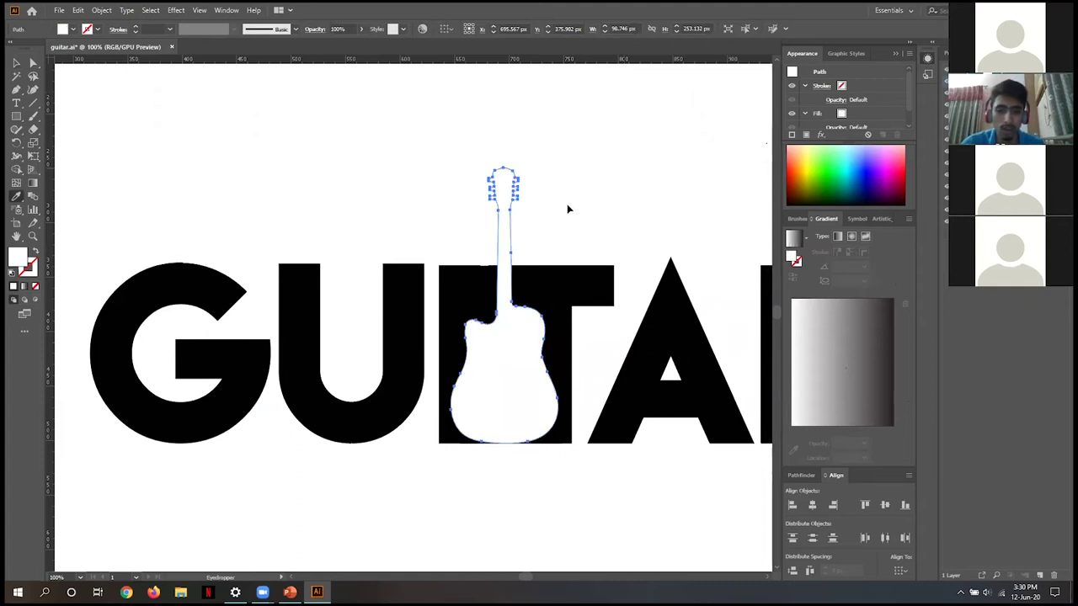
{"action": "key", "text": "v"}
{"action": "key", "text": "ctrl+shift+a"}
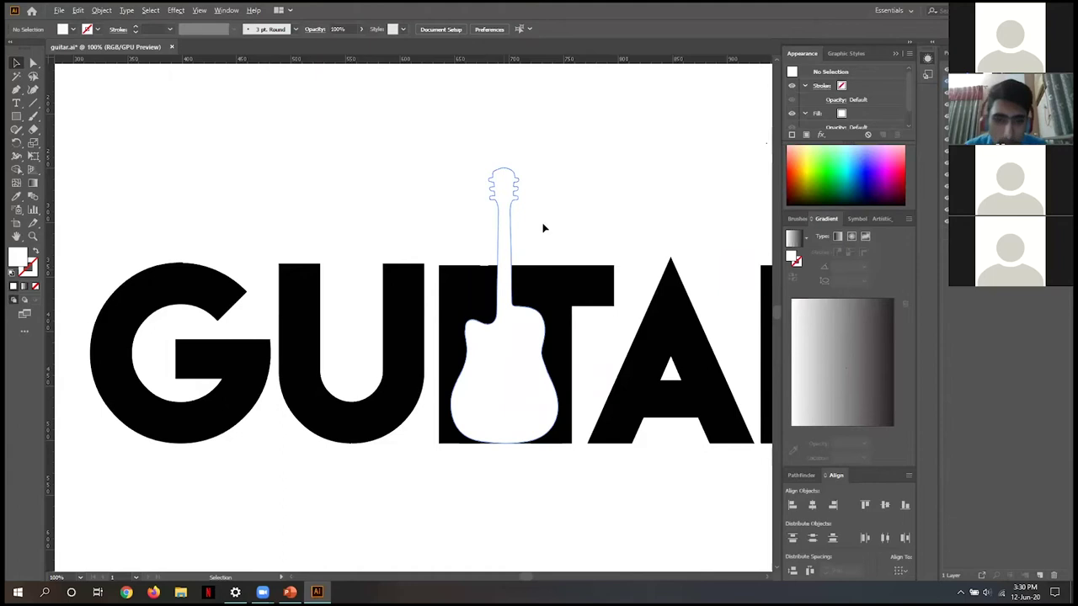
Examine the edges of the white guitar cutout where it meets the letters I and T
{"action": "scroll", "coordinate": [504, 269], "scroll_direction": "up", "scroll_amount": 1}
{"action": "scroll", "coordinate": [525, 264], "scroll_direction": "up", "scroll_amount": 1}
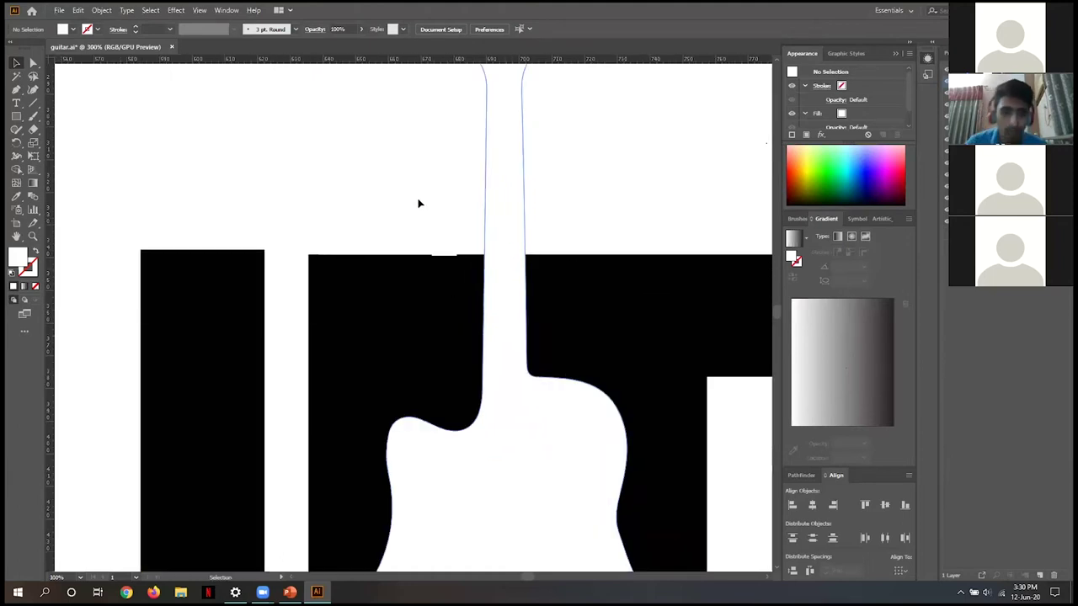
{"action": "key", "text": "ctrl+minus"}
{"action": "key", "text": "ctrl+minus"}
{"action": "key", "text": "ctrl+minus"}
{"action": "key", "text": "ctrl+minus"}
{"action": "left_click", "coordinate": [464, 392]}
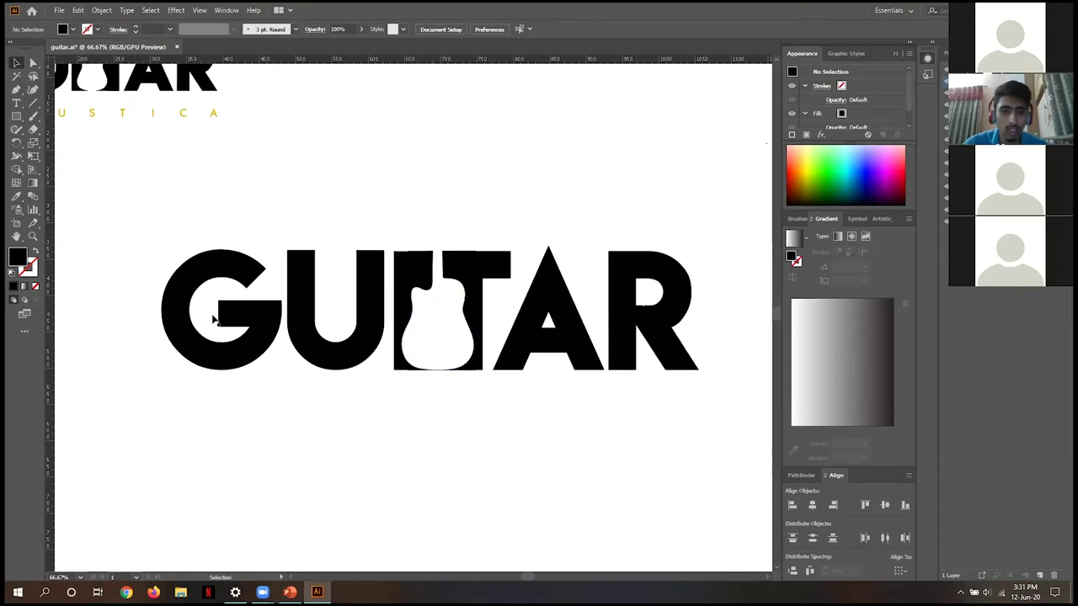
{"action": "left_click_drag", "start_coordinate": [484, 417], "coordinate": [507, 452]}
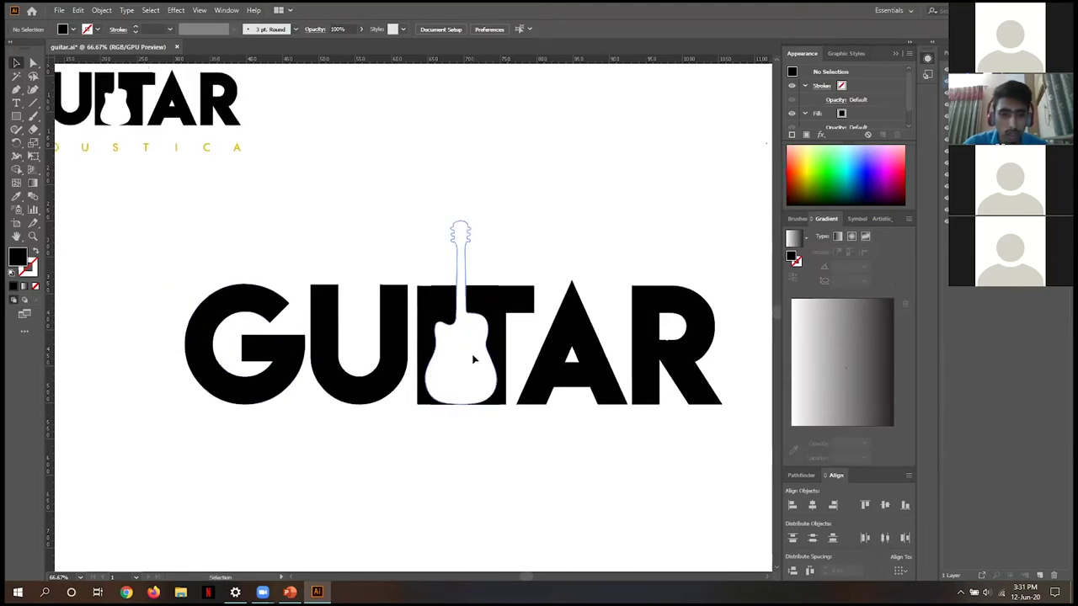
Try shifting the white guitar silhouette slightly left, and undo that move
{"action": "left_click_drag", "start_coordinate": [472, 360], "coordinate": [467, 354]}
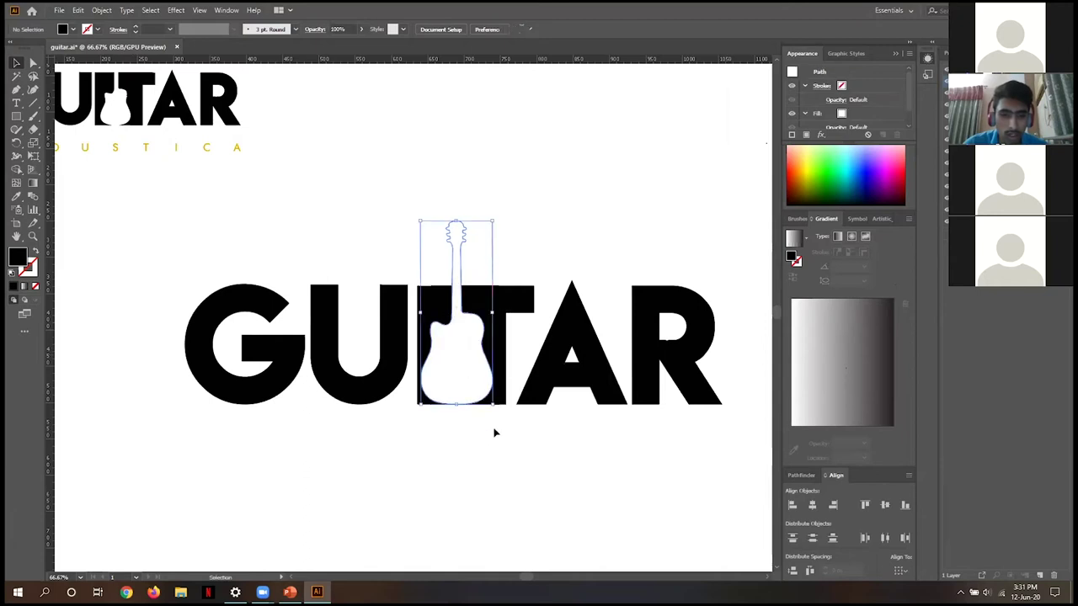
{"action": "key", "text": "ctrl+shift+a"}
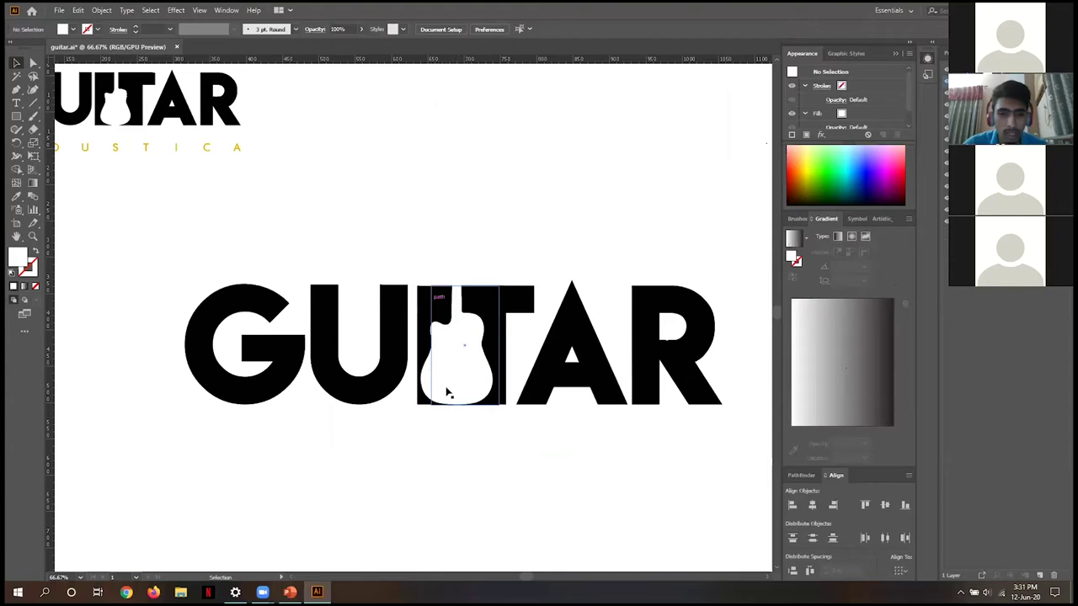
{"action": "key", "text": "a"}
{"action": "key", "text": "ctrl+z"}
{"action": "key", "text": "ctrl+shift+a"}
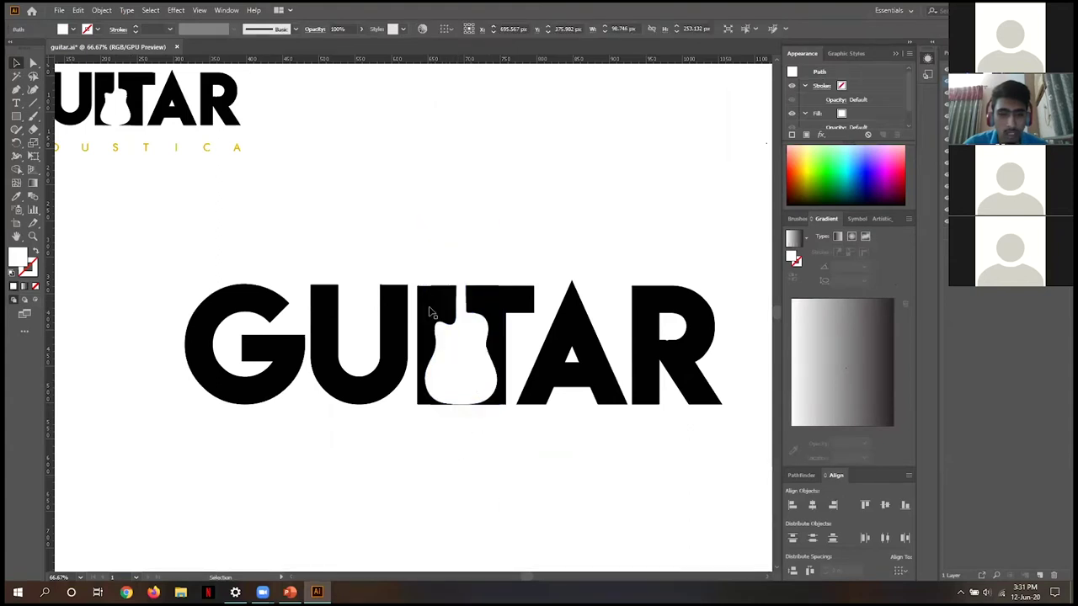
Move the T slightly right, and nudge T, A and R together a little farther from the guitar
{"action": "left_click", "coordinate": [458, 356]}
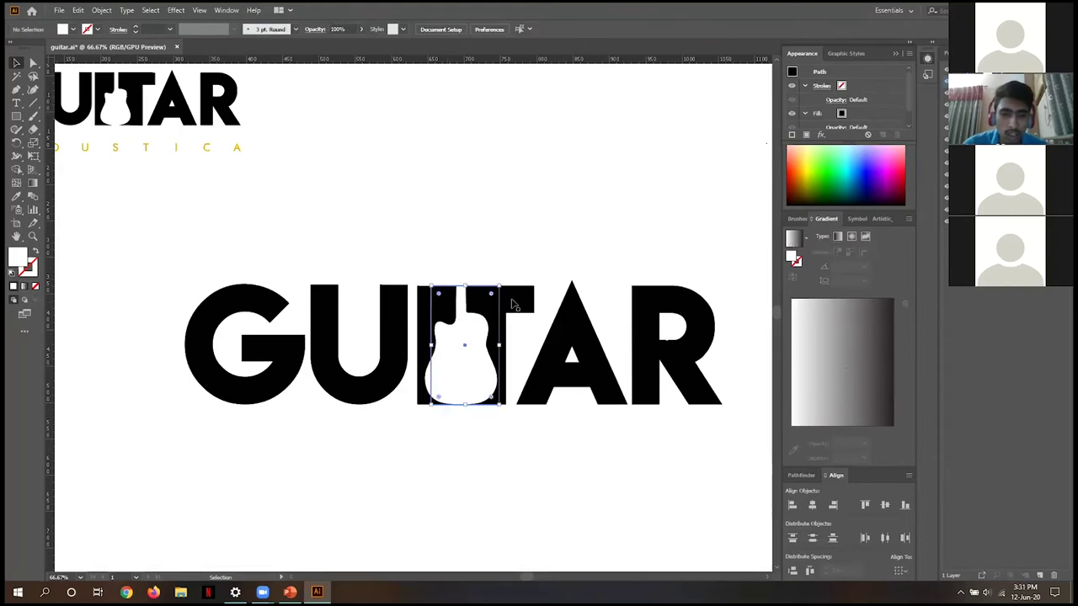
{"action": "left_click", "coordinate": [522, 451]}
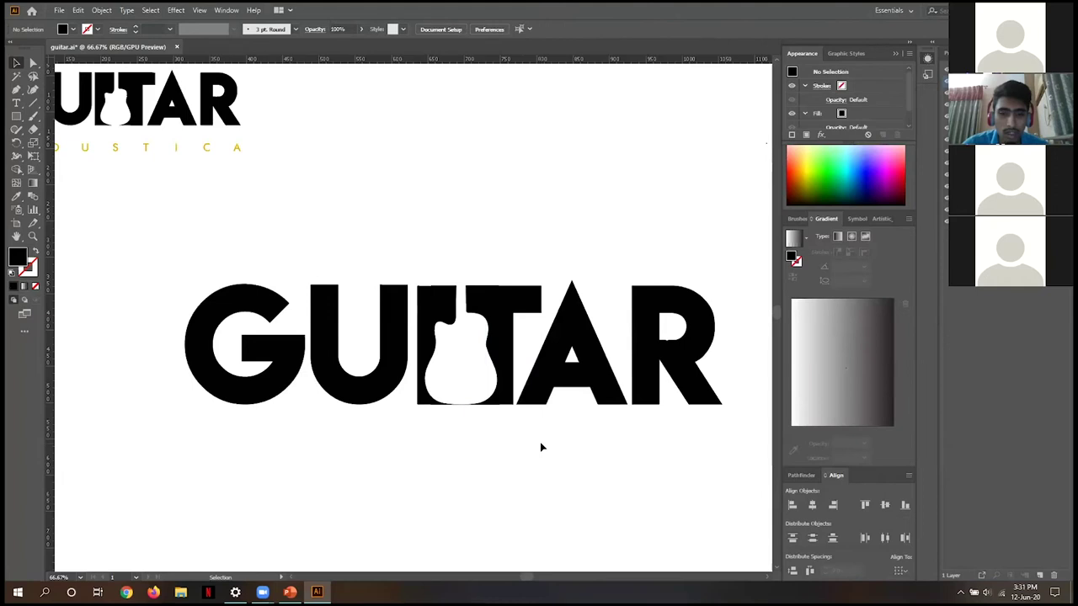
{"action": "left_click_drag", "start_coordinate": [738, 452], "coordinate": [503, 239]}
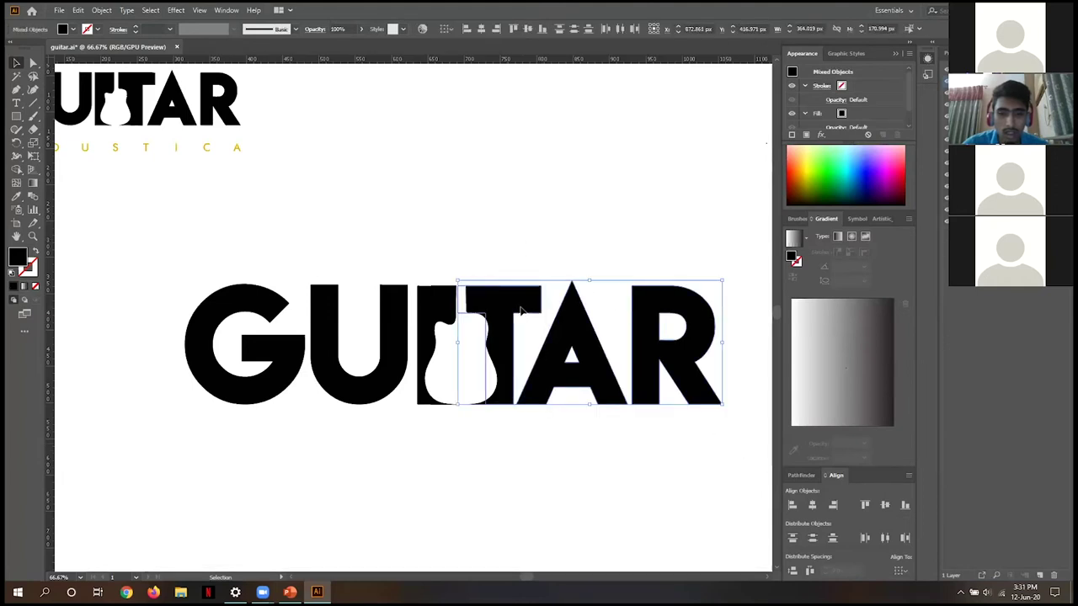
{"action": "key", "text": "Right"}
{"action": "key", "text": "Right"}
{"action": "key", "text": "Right"}
{"action": "key", "text": "Right"}
{"action": "key", "text": "Right"}
{"action": "left_click", "coordinate": [564, 471]}
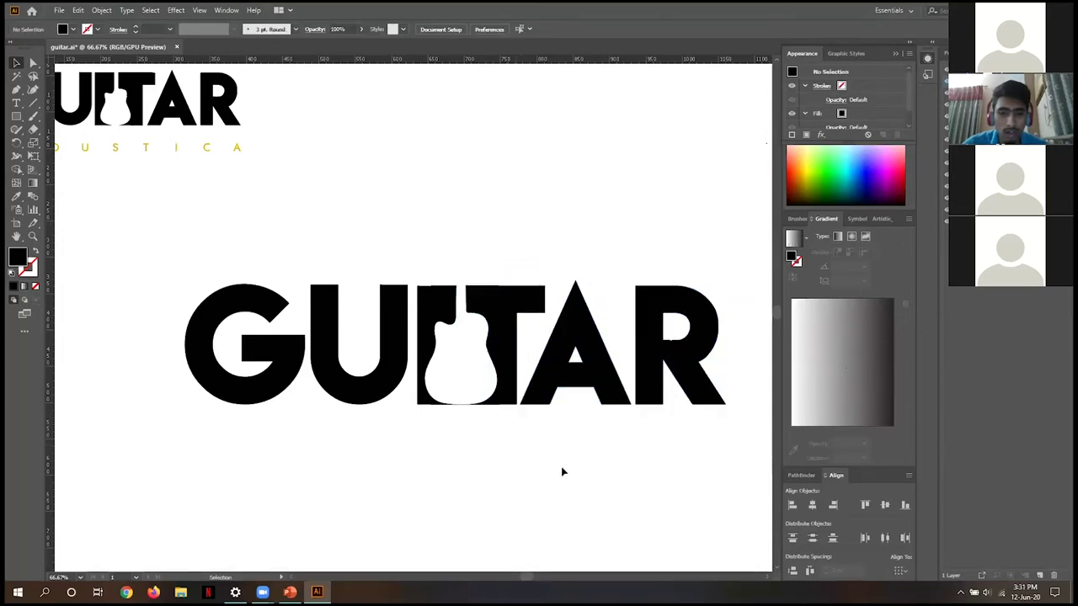
Try to cut the guitar shape out of the I, T and filler rectangle with the Shape Builder
{"action": "left_click", "coordinate": [488, 379]}
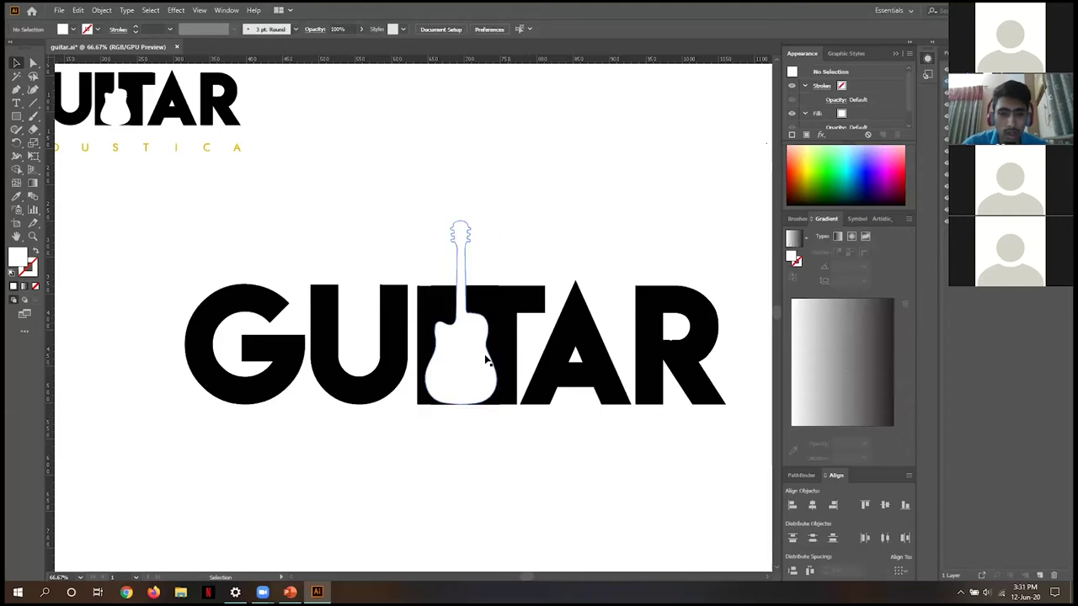
{"action": "left_click", "coordinate": [497, 308]}
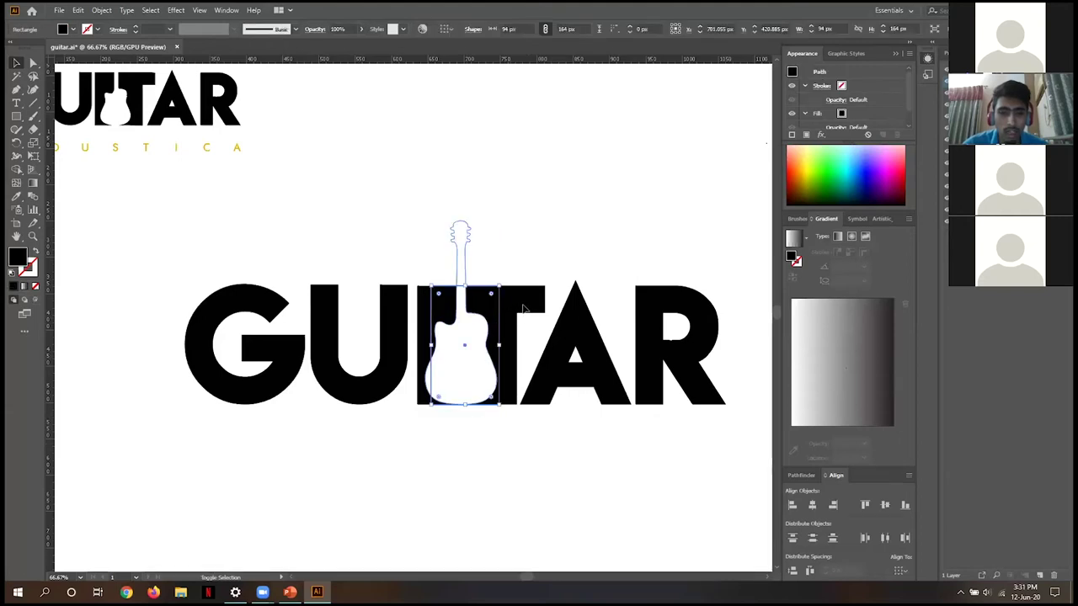
{"action": "left_click", "coordinate": [421, 307], "text": "shift"}
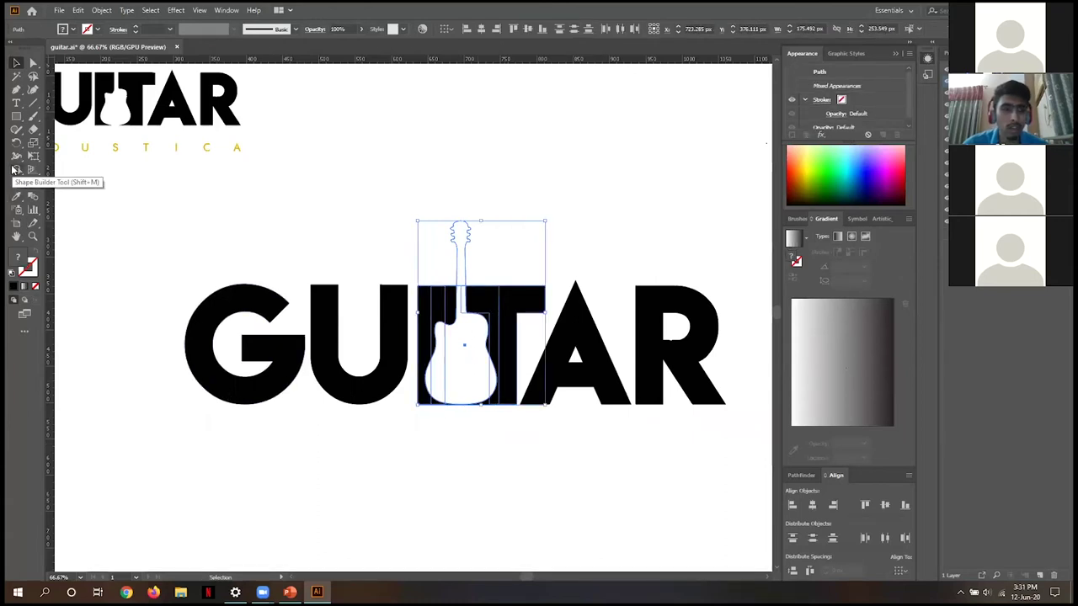
{"action": "left_click", "coordinate": [14, 171]}
{"action": "left_click", "coordinate": [799, 476]}
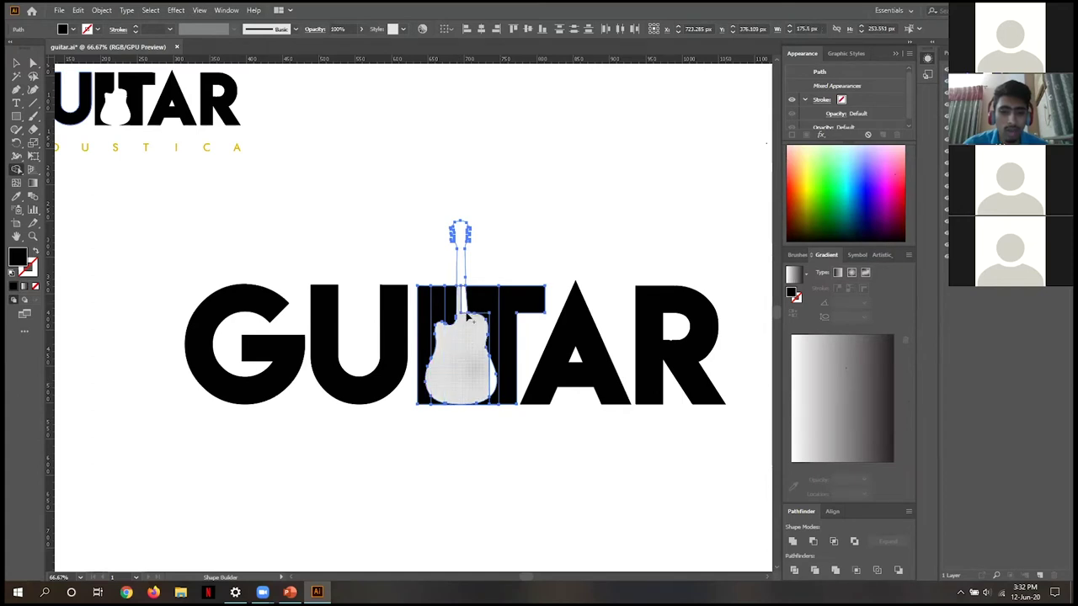
{"action": "left_click", "coordinate": [466, 310]}
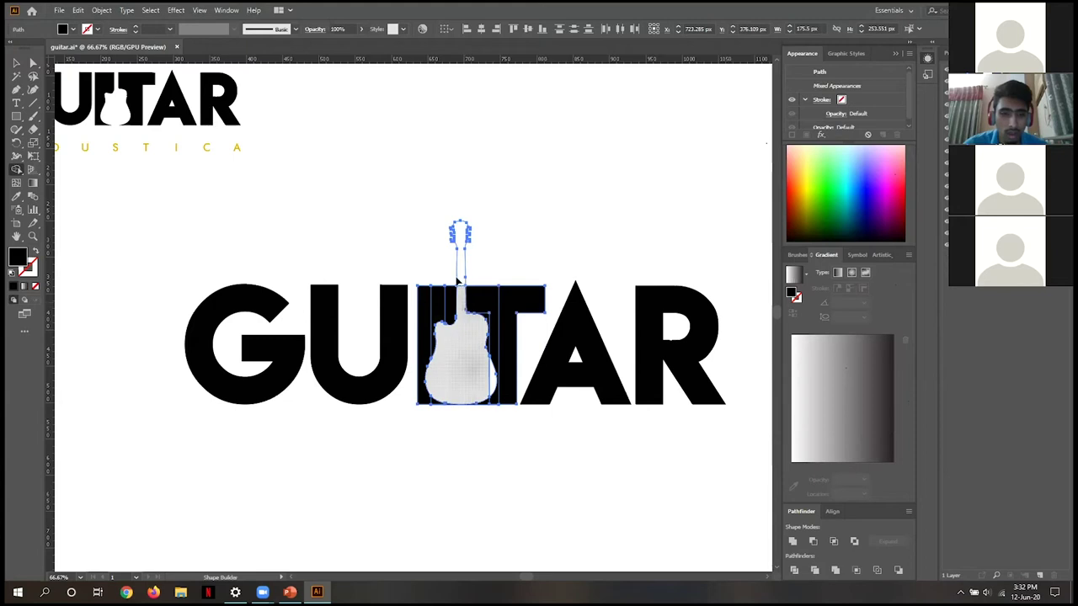
{"action": "left_click", "coordinate": [463, 282], "text": "alt"}
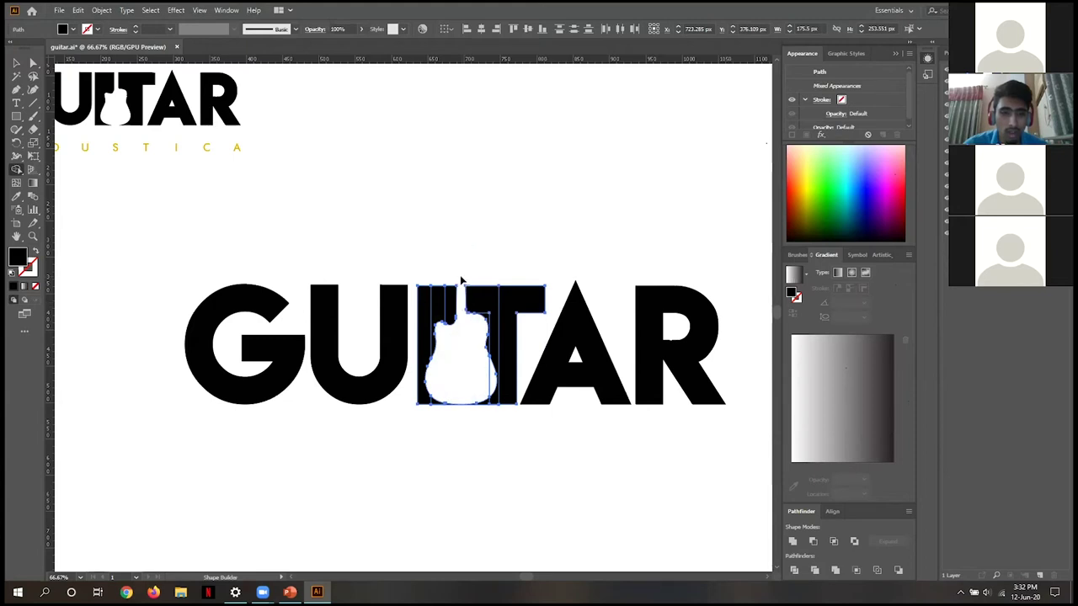
{"action": "left_click", "coordinate": [491, 379], "text": "alt"}
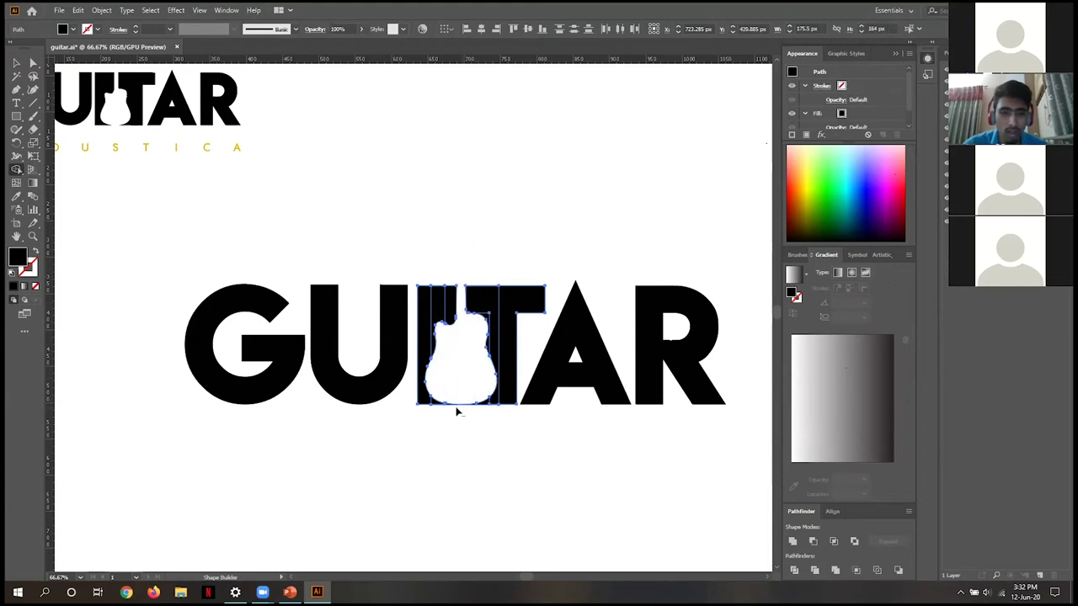
Undo the Shape Builder cut on the guitar and clear the selection
{"action": "key", "text": "ctrl+z"}
{"action": "key", "text": "ctrl+z"}
{"action": "key", "text": "ctrl+z"}
{"action": "key", "text": "ctrl+z"}
{"action": "key", "text": "ctrl+z"}
{"action": "key", "text": "v"}
{"action": "left_click", "coordinate": [474, 448]}
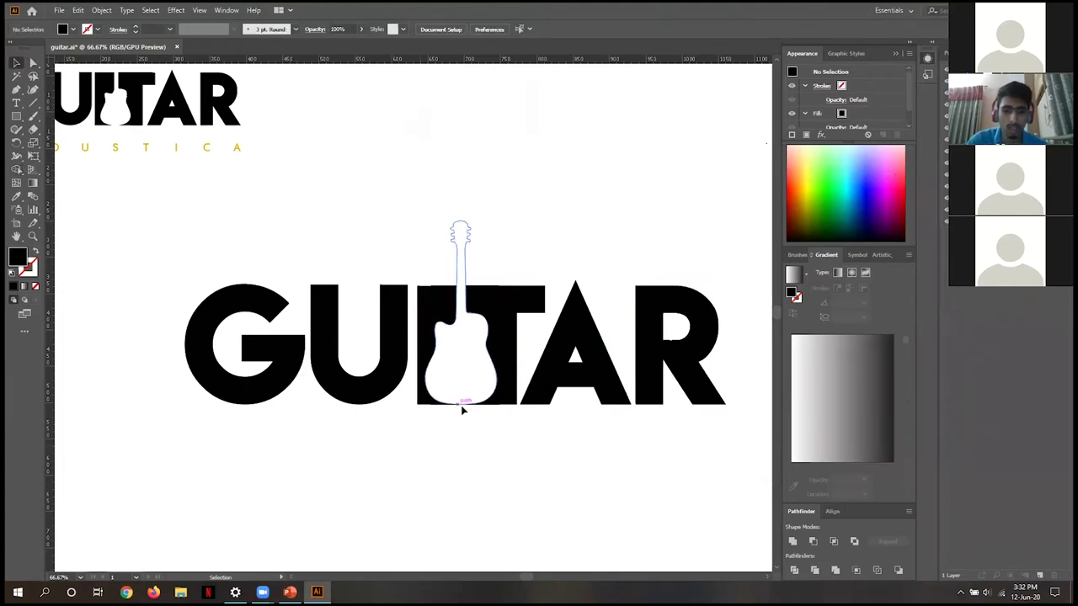
Move the guitar silhouette down slightly so its base extends past the bottoms of the I and T
{"action": "scroll", "coordinate": [461, 408], "scroll_direction": "up", "scroll_amount": 1}
{"action": "scroll", "coordinate": [490, 376], "scroll_direction": "up", "scroll_amount": 1}
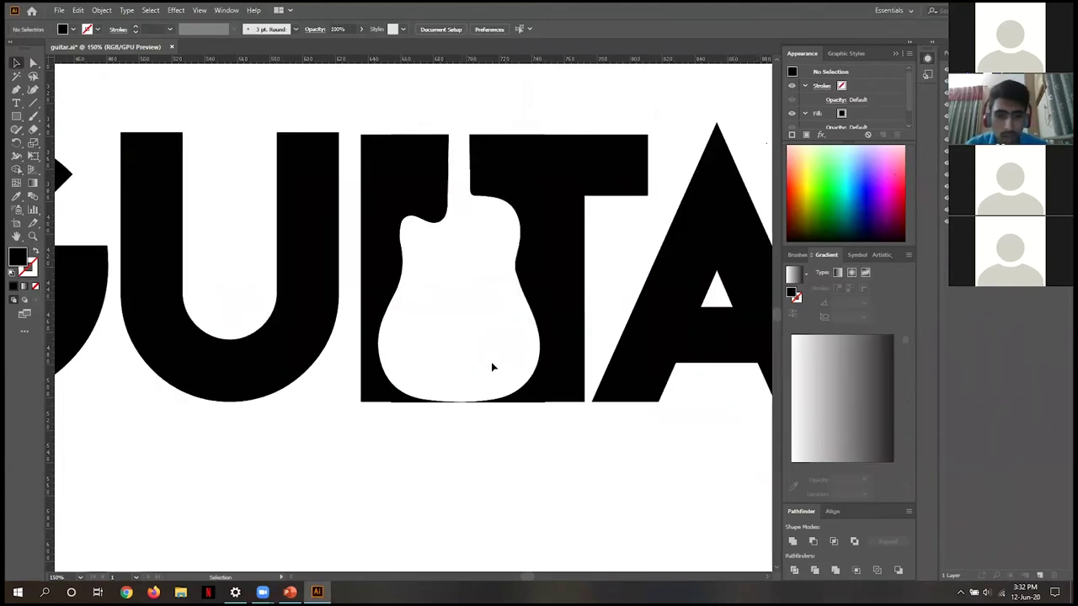
{"action": "left_click", "coordinate": [492, 365]}
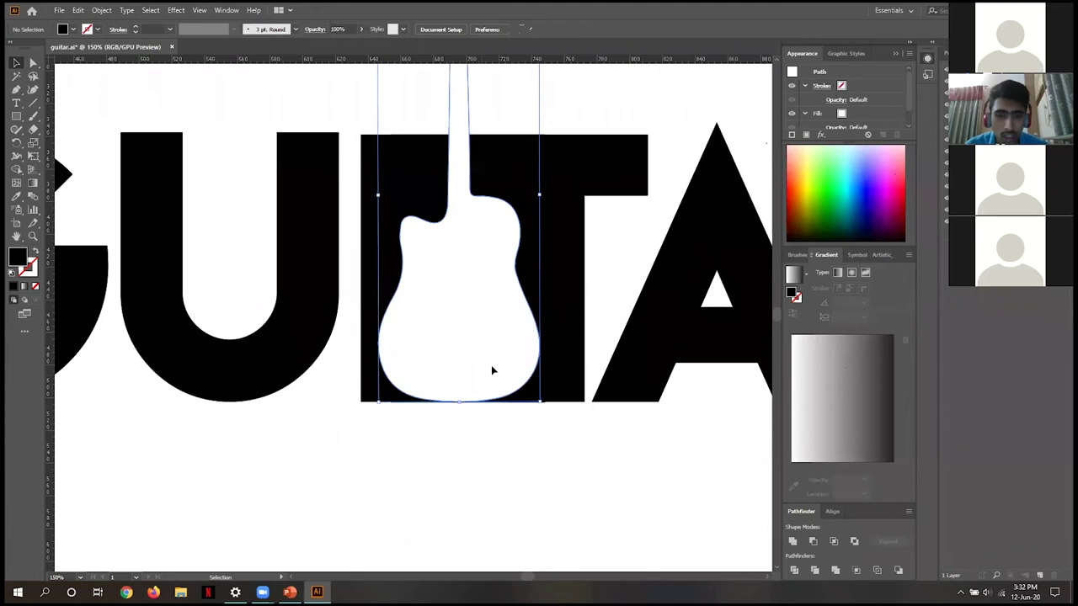
{"action": "left_click_drag", "start_coordinate": [537, 472], "coordinate": [526, 450]}
{"action": "left_click", "coordinate": [527, 456]}
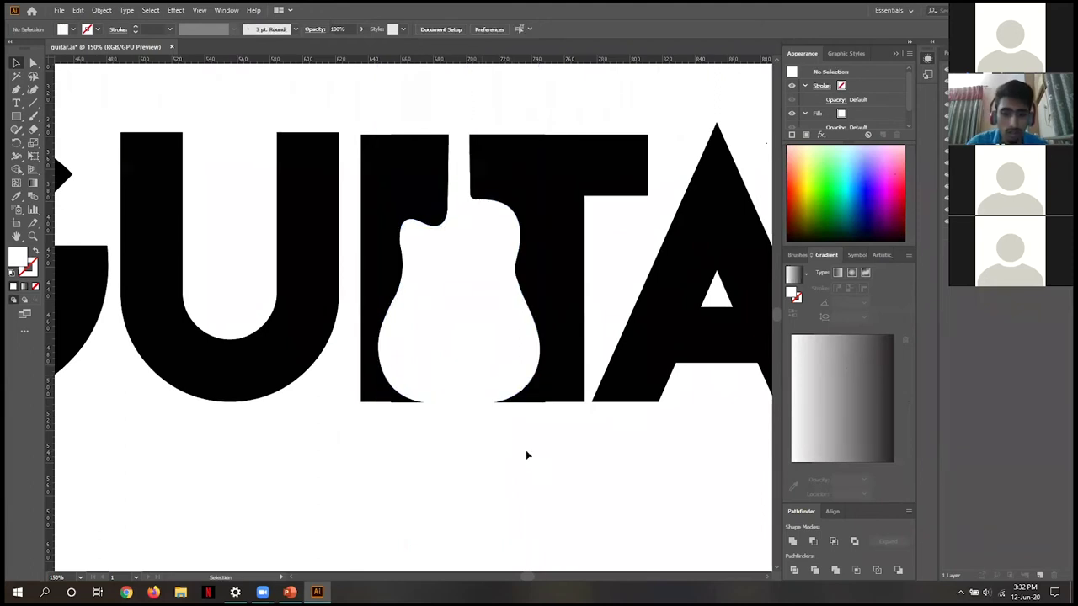
{"action": "scroll", "coordinate": [527, 456], "scroll_direction": "up", "scroll_amount": 4}
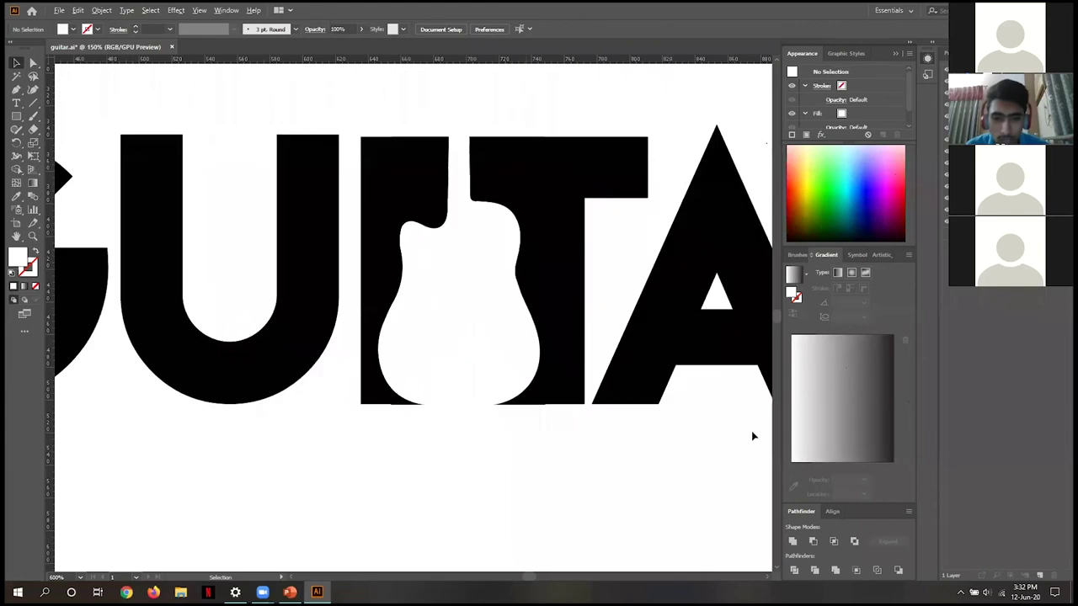
{"action": "scroll", "coordinate": [527, 456], "scroll_direction": "down", "scroll_amount": 5}
Select the whole GUITAR lettering with the rectangle and guitar, and align their bottom edges again
{"action": "left_click_drag", "start_coordinate": [452, 288], "coordinate": [378, 286]}
{"action": "left_click_drag", "start_coordinate": [707, 450], "coordinate": [101, 213]}
{"action": "key", "text": "ctrl+a"}
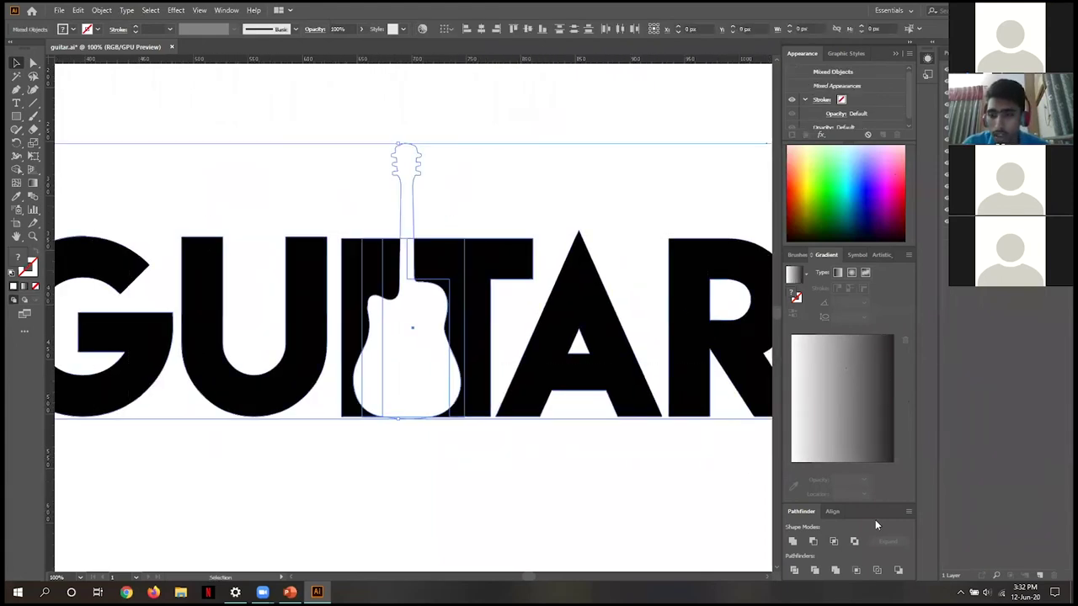
{"action": "left_click", "coordinate": [900, 507]}
{"action": "left_click", "coordinate": [403, 486]}
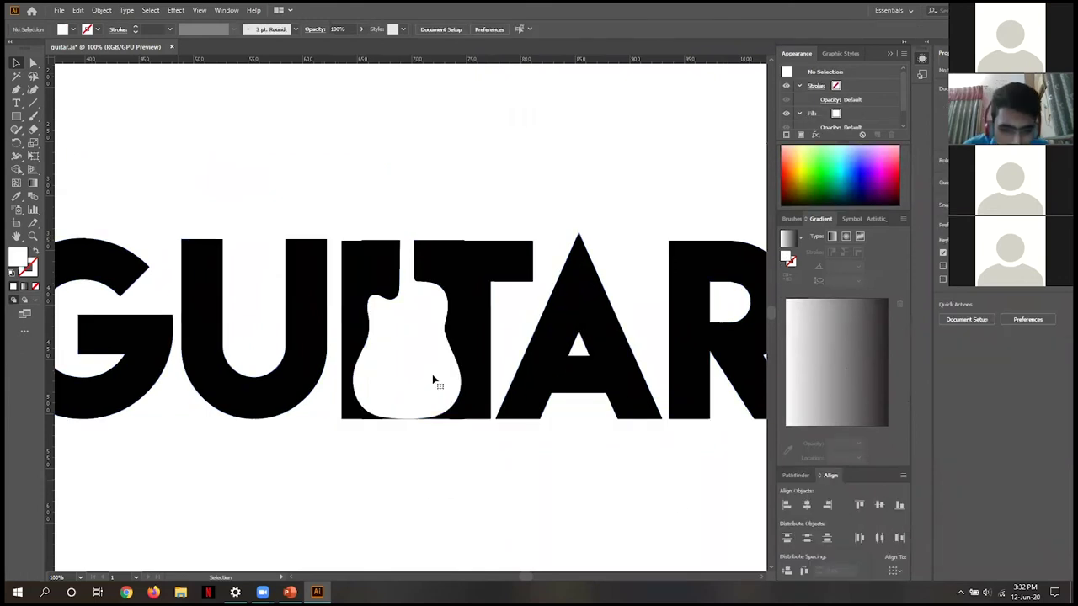
Nudge only the guitar silhouette down three increments past the baseline of the letters
{"action": "left_click", "coordinate": [436, 373]}
{"action": "key", "text": "Down"}
{"action": "key", "text": "Down"}
{"action": "key", "text": "Down"}
{"action": "left_click", "coordinate": [410, 434]}
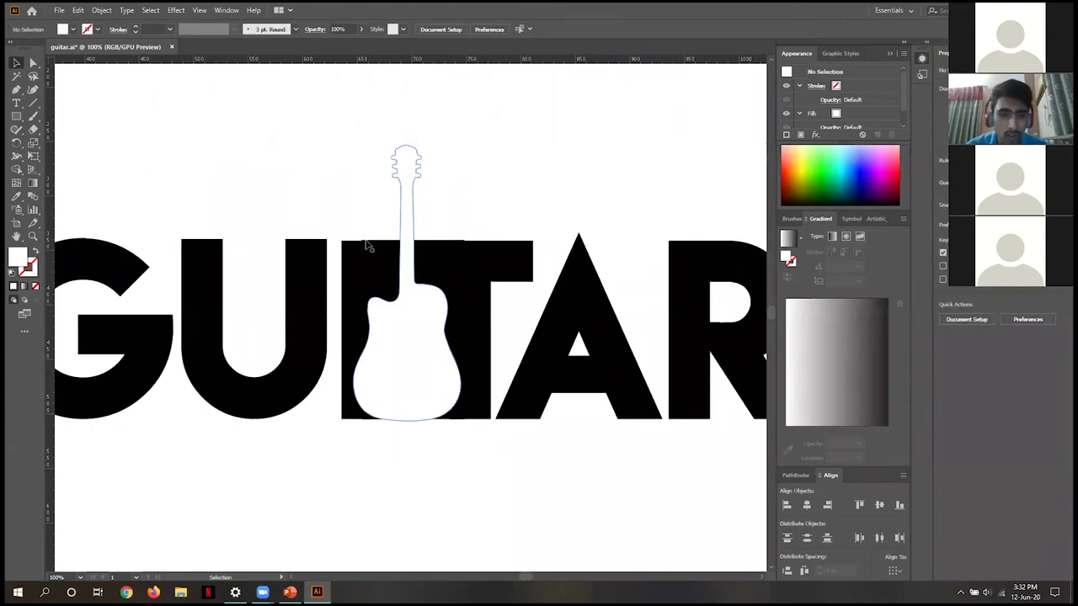
Lower the filler rectangle's top edge to line up with the tops of the I and T
{"action": "scroll", "coordinate": [367, 244], "scroll_direction": "up", "scroll_amount": 4}
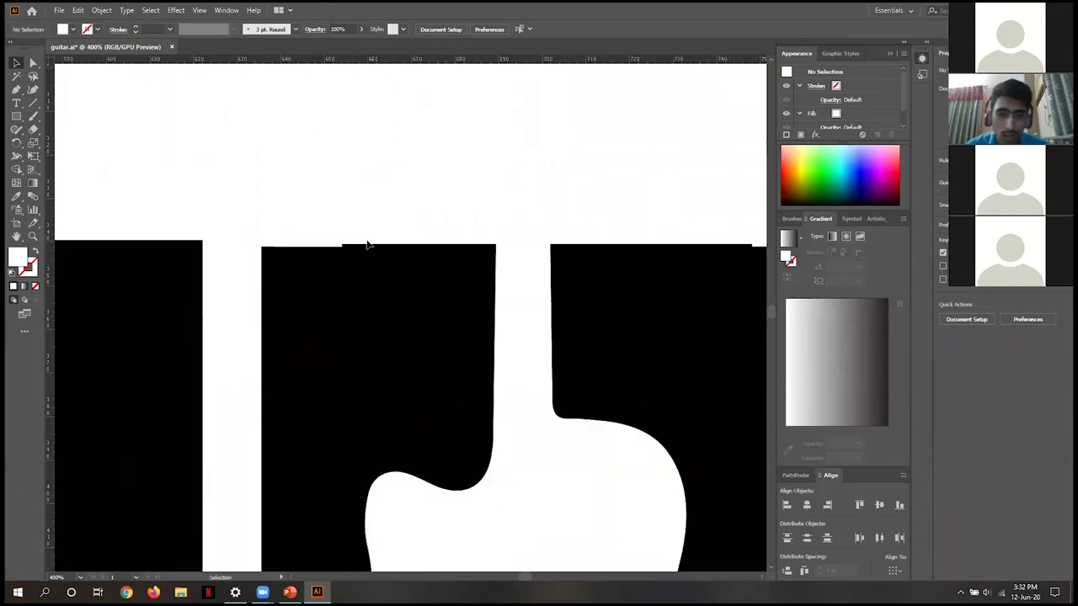
{"action": "left_click", "coordinate": [573, 259]}
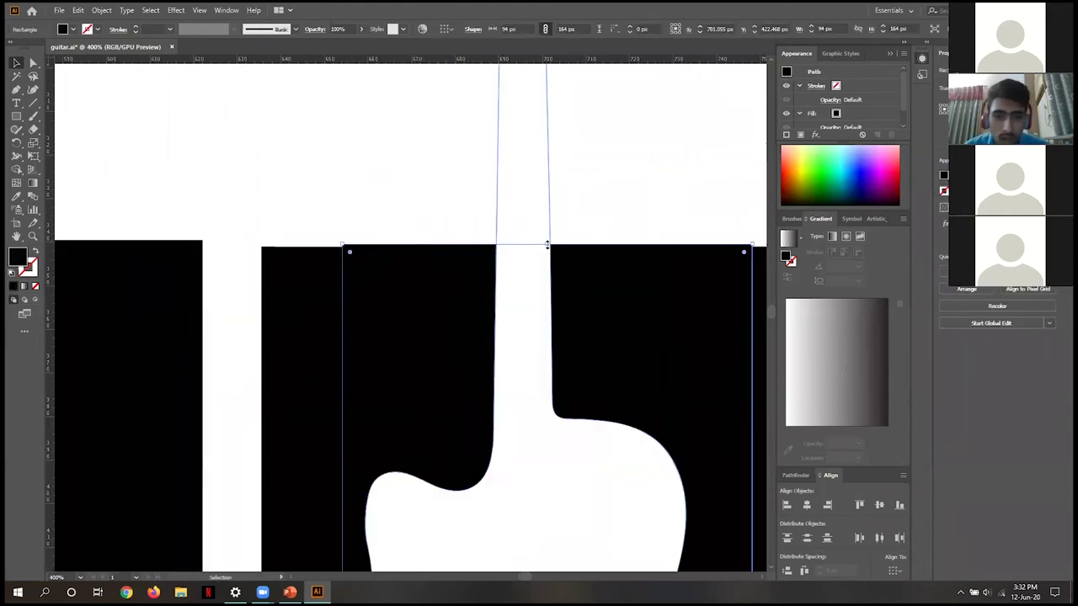
{"action": "left_click_drag", "start_coordinate": [548, 246], "coordinate": [548, 247]}
{"action": "left_click", "coordinate": [385, 193]}
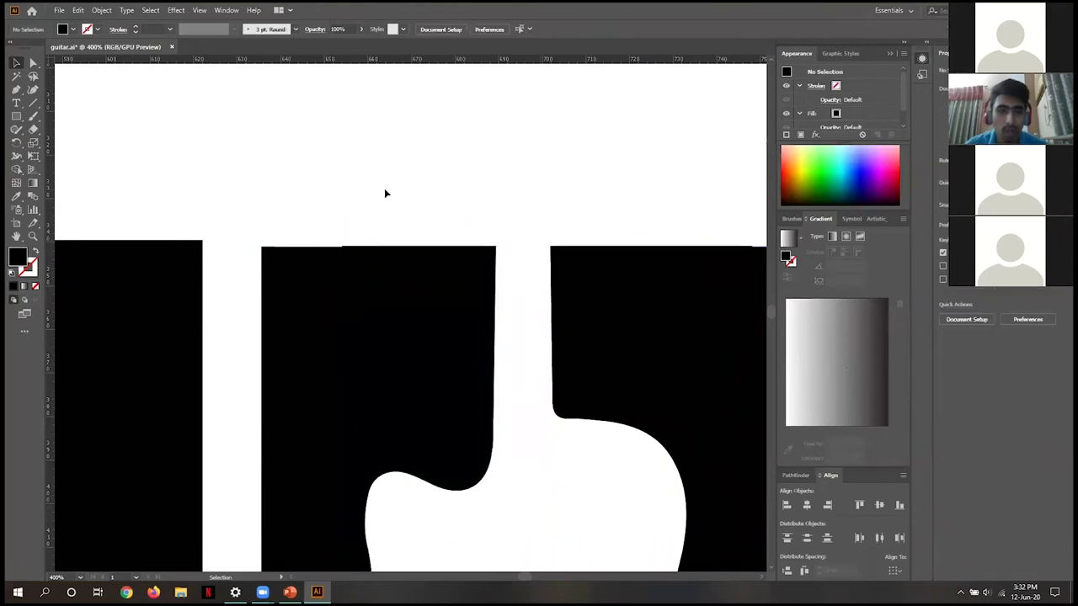
{"action": "key", "text": "ctrl+0"}
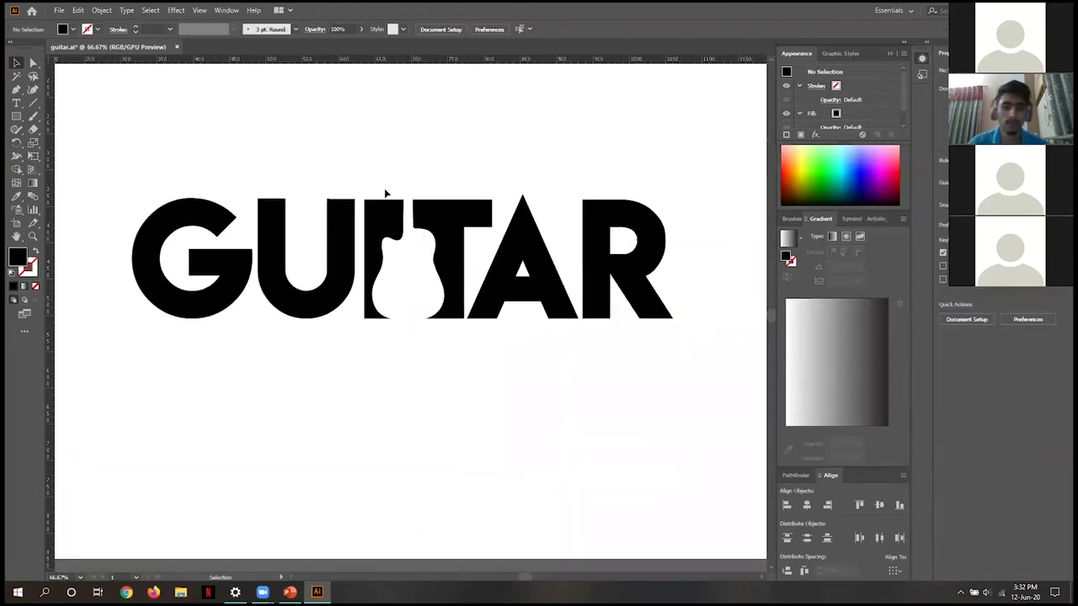
Cut the guitar out of the I, T and rectangle with the Shape Builder, removing its body, neck and the overhang below the baseline
{"action": "left_click_drag", "start_coordinate": [491, 221], "coordinate": [498, 269]}
{"action": "left_click_drag", "start_coordinate": [466, 399], "coordinate": [389, 313]}
{"action": "left_click", "coordinate": [16, 171]}
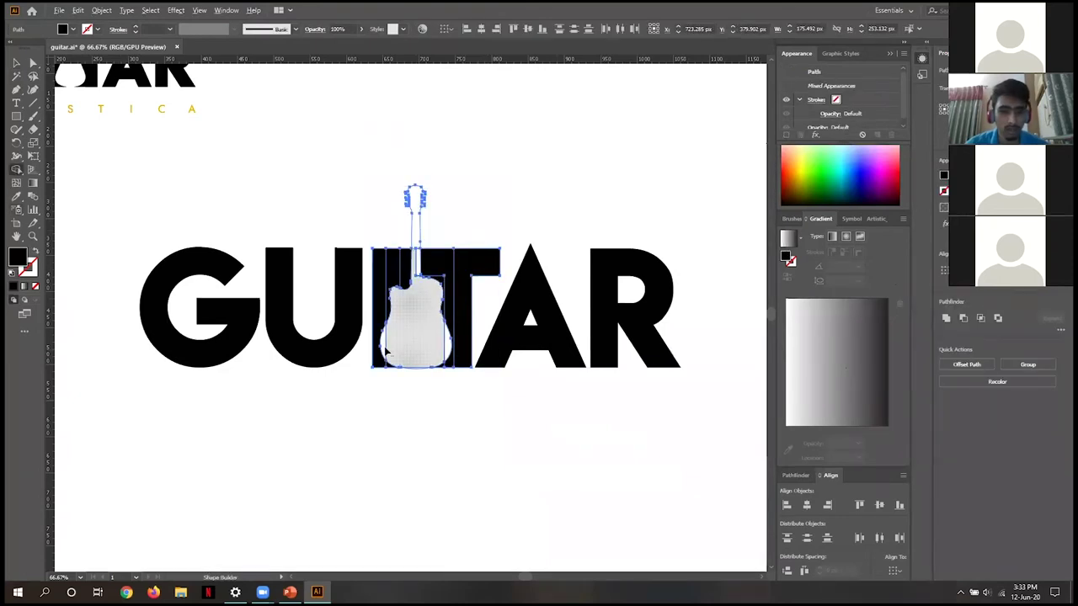
{"action": "left_click", "coordinate": [384, 346]}
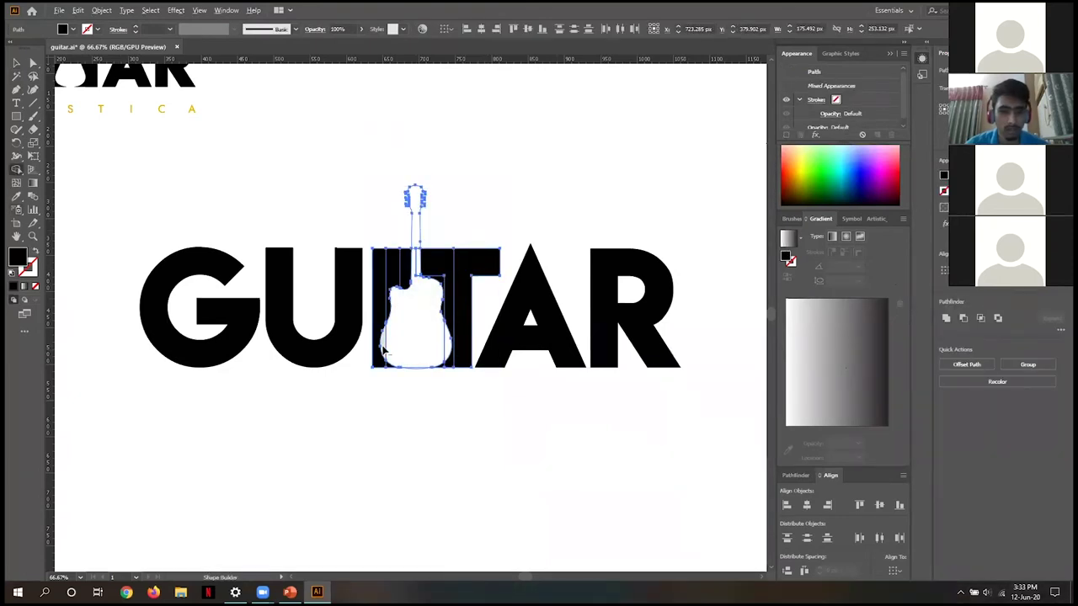
{"action": "left_click", "coordinate": [416, 261], "text": "alt"}
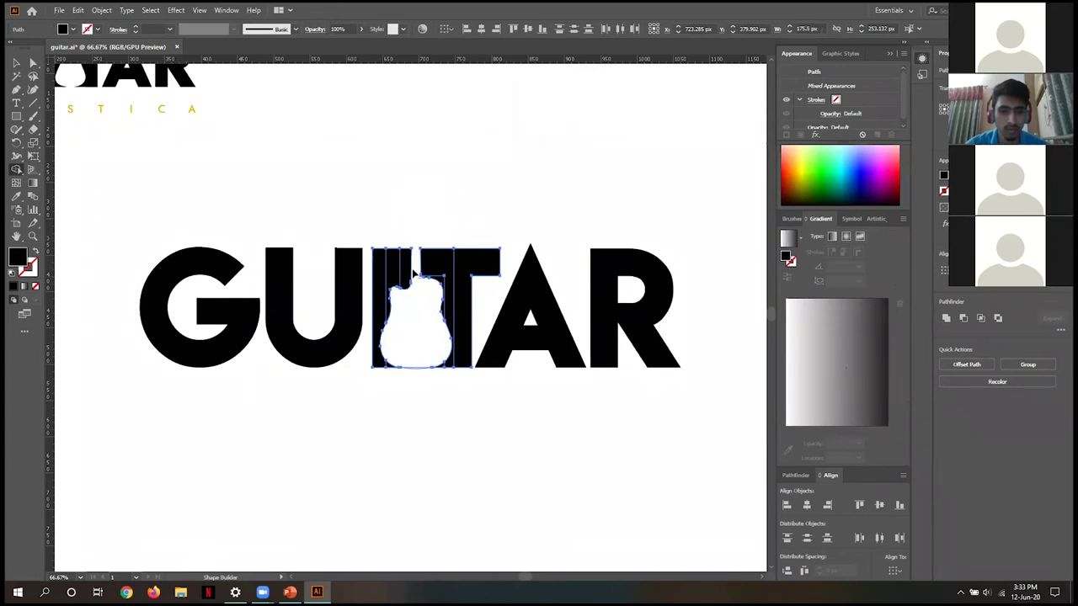
{"action": "left_click", "coordinate": [415, 369], "text": "alt"}
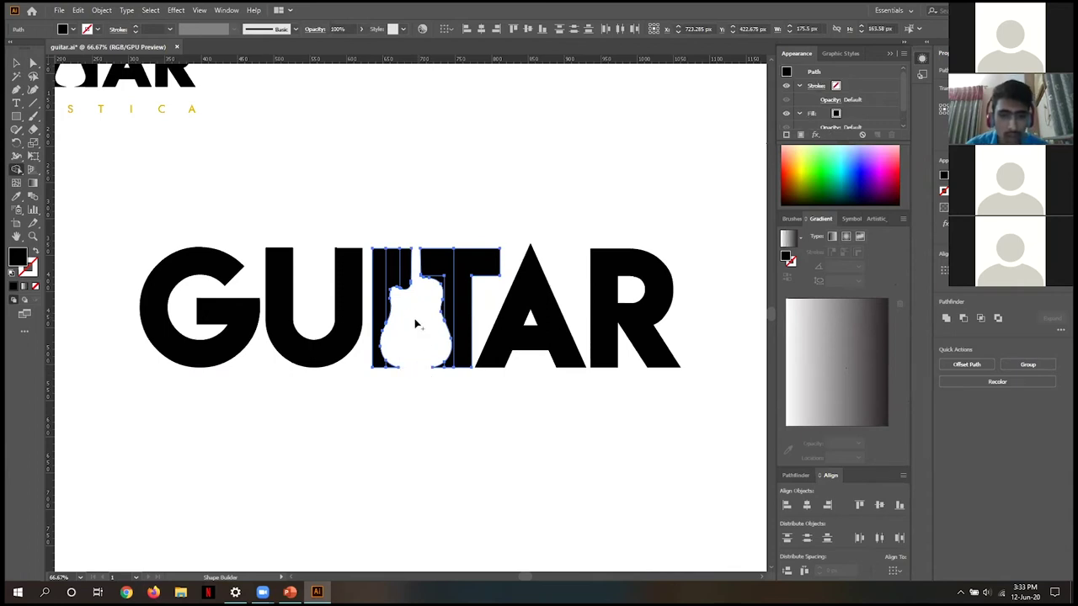
{"action": "key", "text": "v"}
{"action": "left_click", "coordinate": [407, 387]}
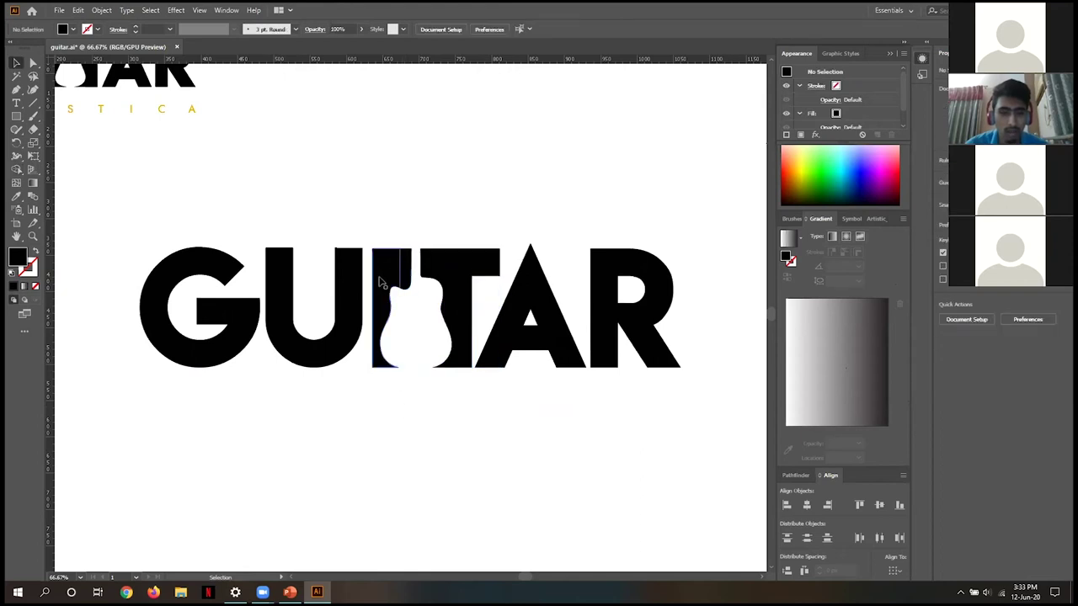
Unite the pieces forming the I into one shape, and likewise the pieces forming the T
{"action": "left_click", "coordinate": [408, 277]}
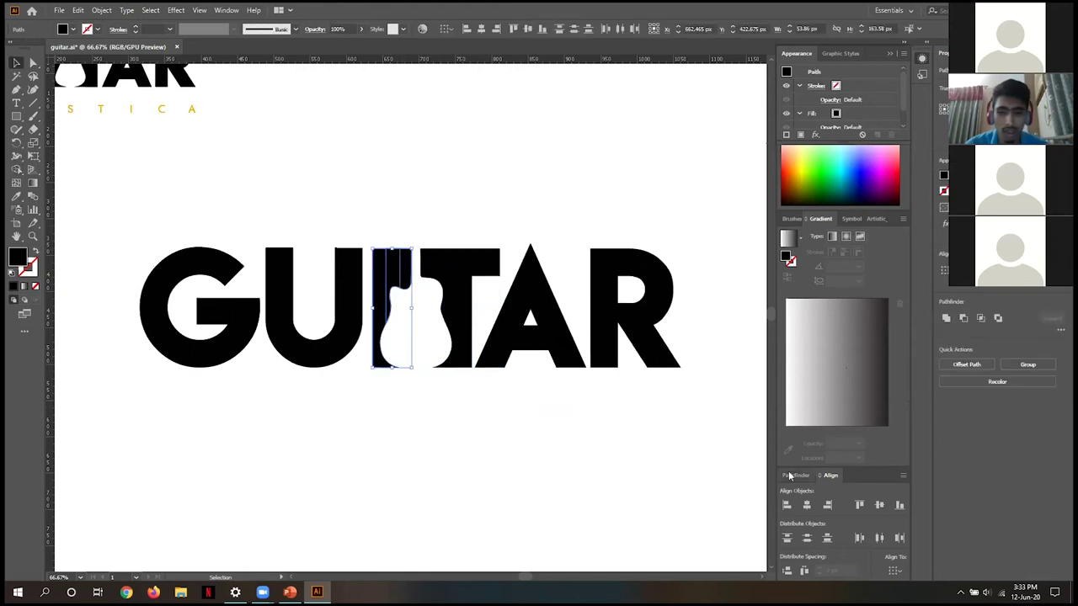
{"action": "left_click", "coordinate": [795, 475]}
{"action": "left_click", "coordinate": [785, 543]}
{"action": "left_click", "coordinate": [695, 450]}
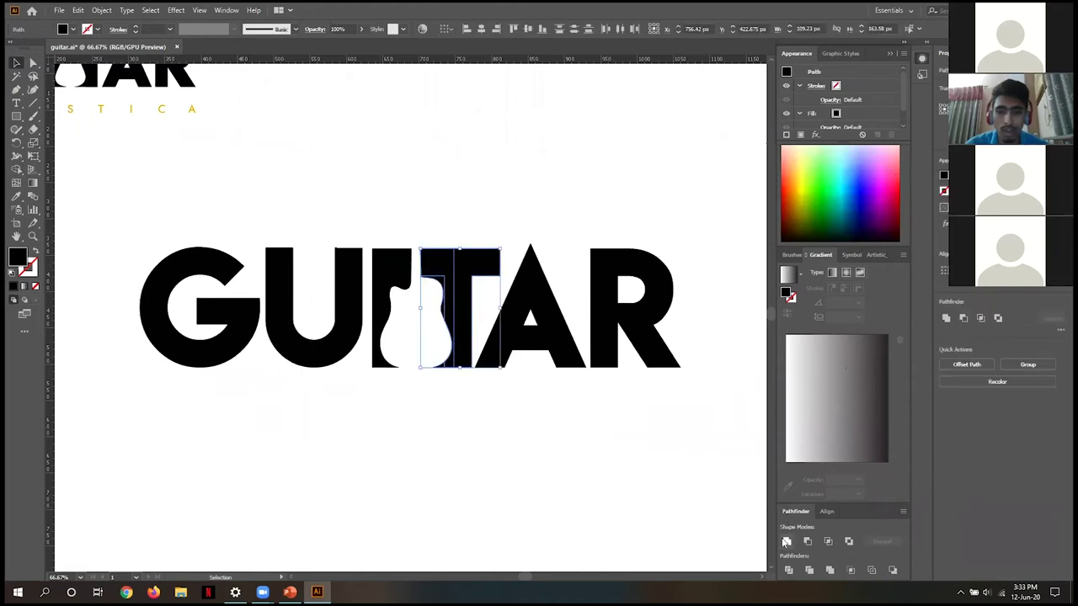
{"action": "left_click", "coordinate": [462, 404]}
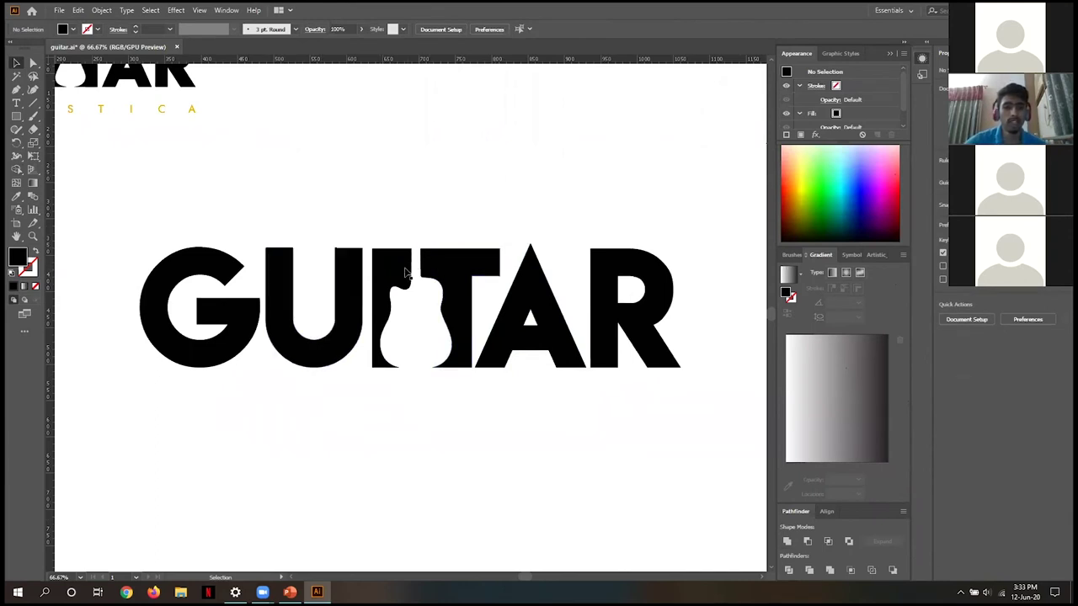
Move the G slightly left to widen its gap to the U
{"action": "left_click_drag", "start_coordinate": [245, 309], "coordinate": [240, 308]}
{"action": "left_click", "coordinate": [287, 392]}
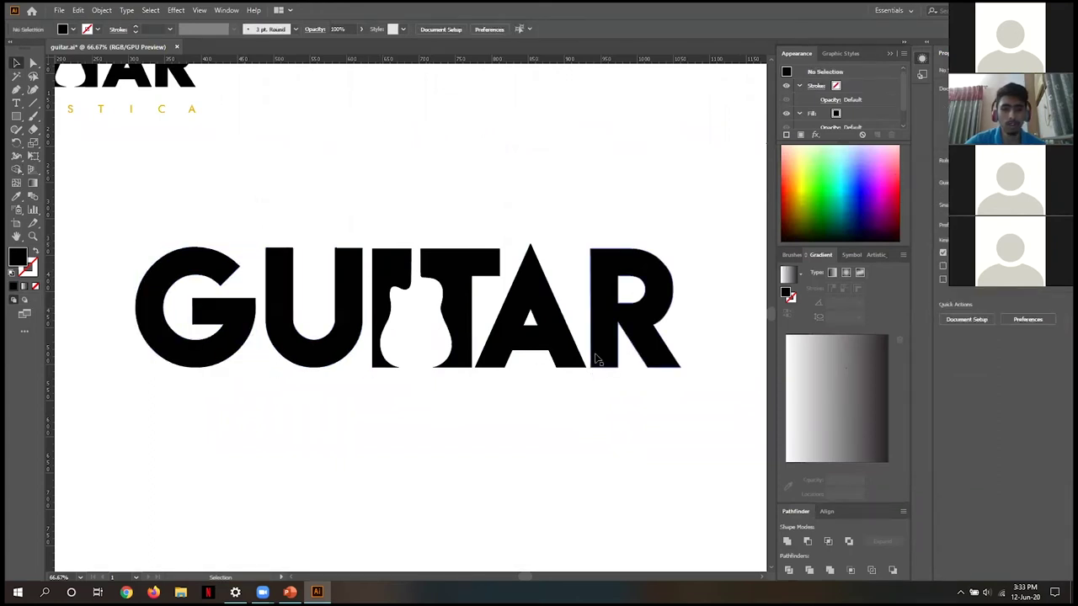
Shift the A and the R slightly right to even out the gaps between the last letters of GUITAR
{"action": "left_click", "coordinate": [564, 344]}
{"action": "left_click_drag", "start_coordinate": [564, 344], "coordinate": [624, 357]}
{"action": "left_click", "coordinate": [631, 414]}
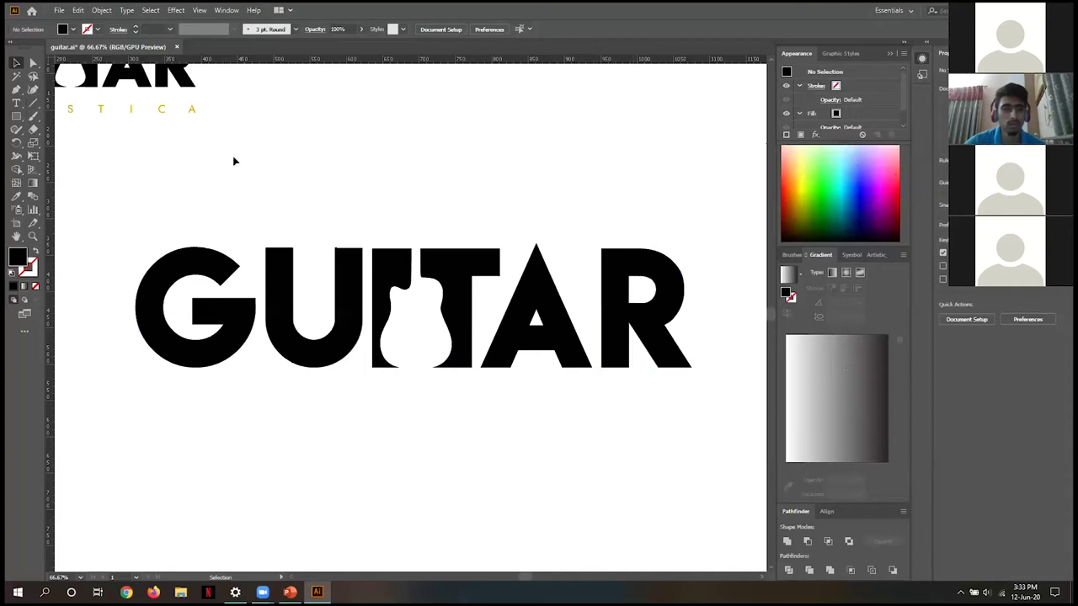
Duplicate the "Futurist fixed width" sample text and place a copy below the large GUITAR lettering
{"action": "left_click_drag", "start_coordinate": [268, 135], "coordinate": [436, 345]}
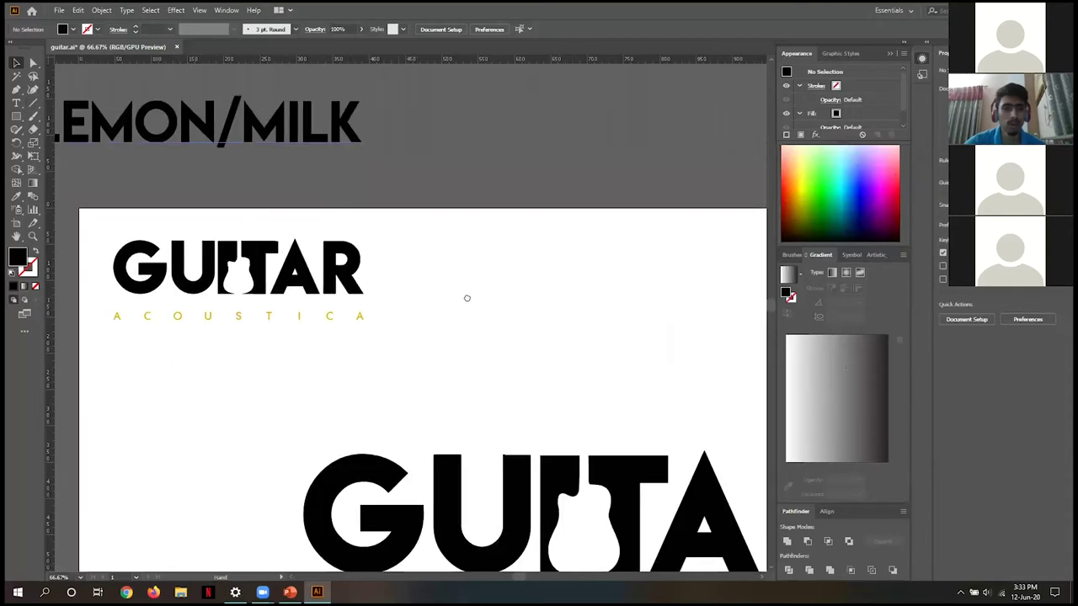
{"action": "left_click_drag", "start_coordinate": [467, 298], "coordinate": [597, 413]}
{"action": "left_click", "coordinate": [379, 161]}
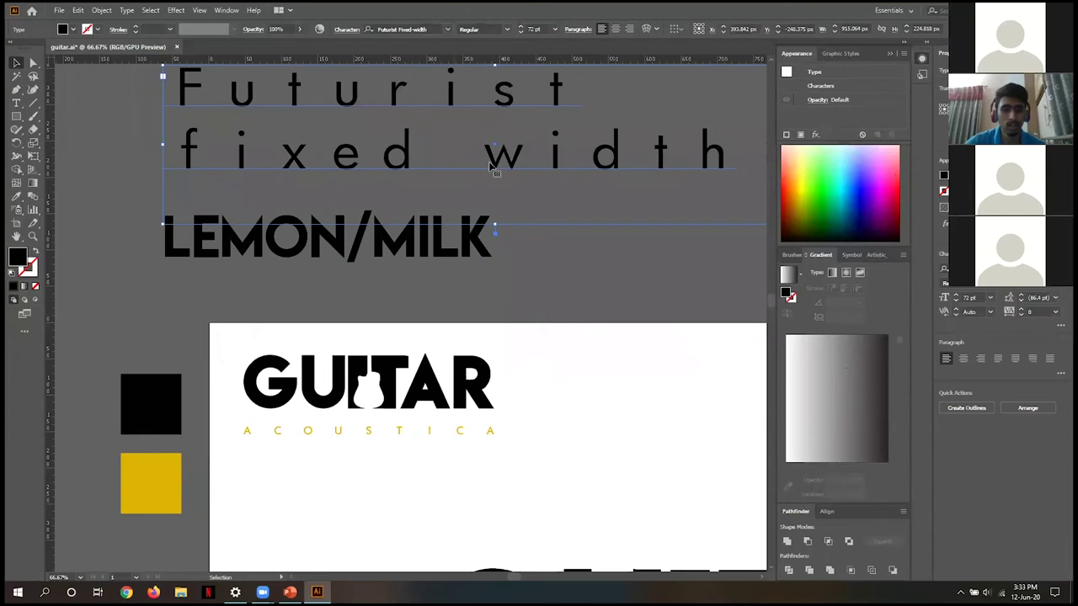
{"action": "left_click_drag", "start_coordinate": [495, 169], "coordinate": [636, 512]}
{"action": "left_click_drag", "start_coordinate": [636, 512], "coordinate": [405, 224]}
{"action": "left_click_drag", "start_coordinate": [424, 260], "coordinate": [573, 522]}
{"action": "left_click_drag", "start_coordinate": [678, 174], "coordinate": [578, 73]}
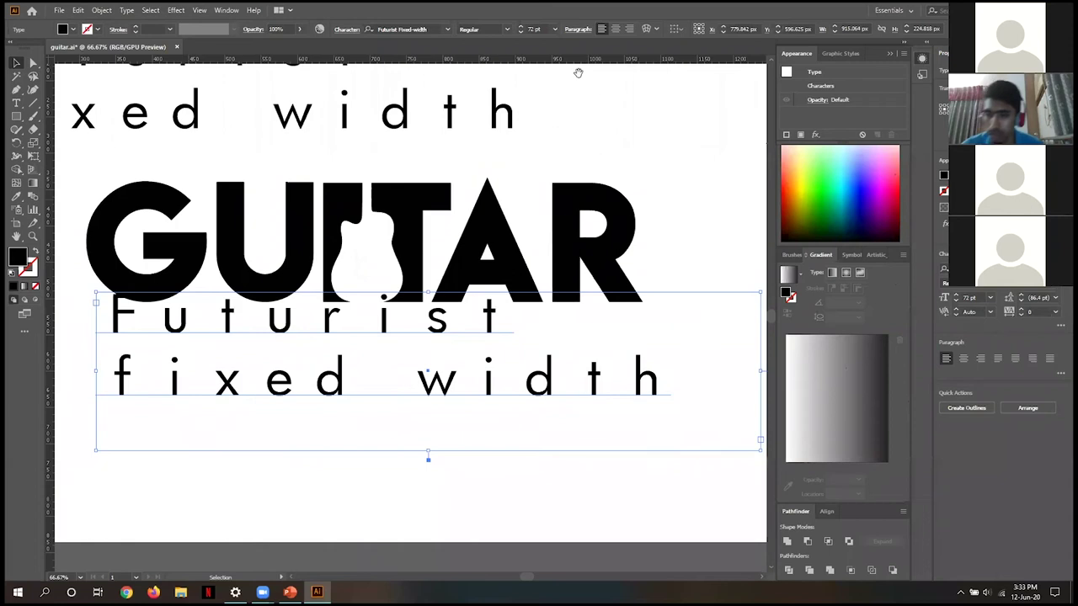
Clear the text of the copy below GUITAR and set its paragraph alignment to justify all lines
{"action": "double_click", "coordinate": [327, 327]}
{"action": "key", "text": "ctrl+a"}
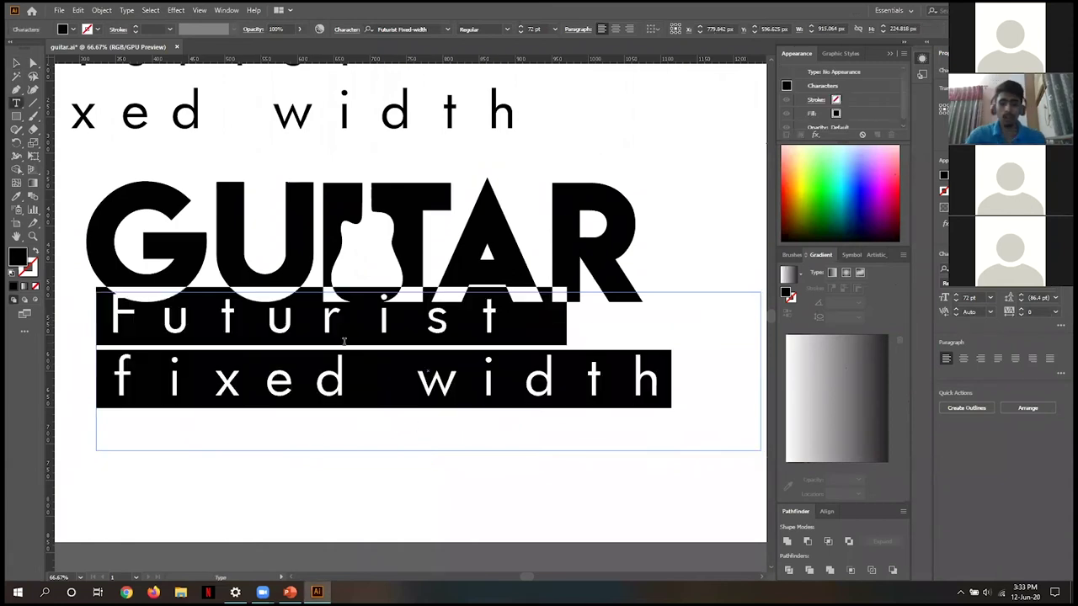
{"action": "key", "text": "BackSpace"}
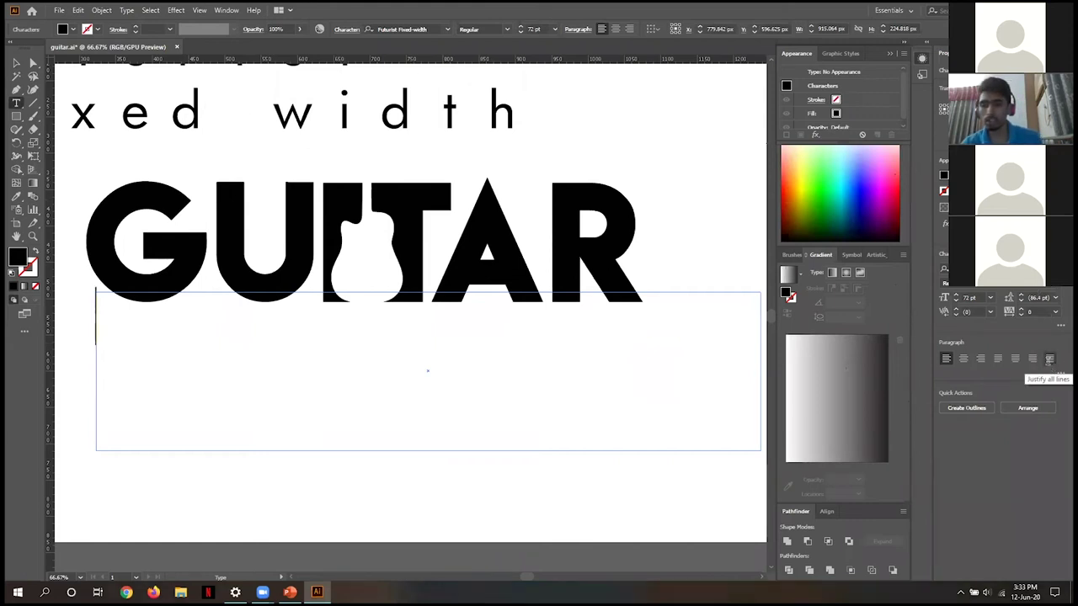
{"action": "left_click", "coordinate": [1049, 359]}
{"action": "key", "text": "Escape"}
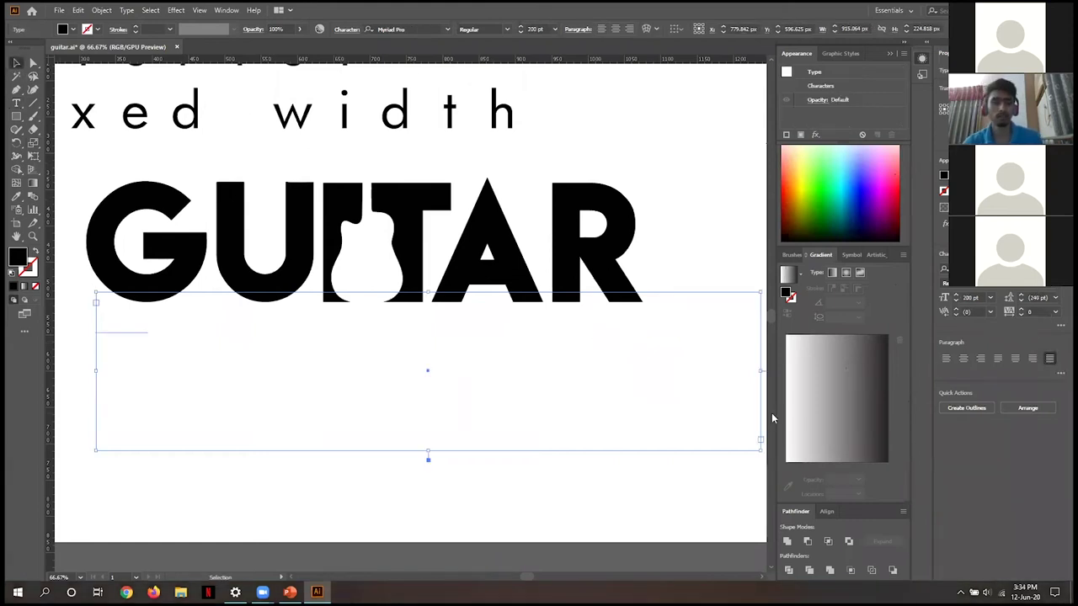
Resize the empty text frame to the width of the GUITAR lettering and enter ACOUSTICA in it
{"action": "left_click_drag", "start_coordinate": [689, 365], "coordinate": [644, 359]}
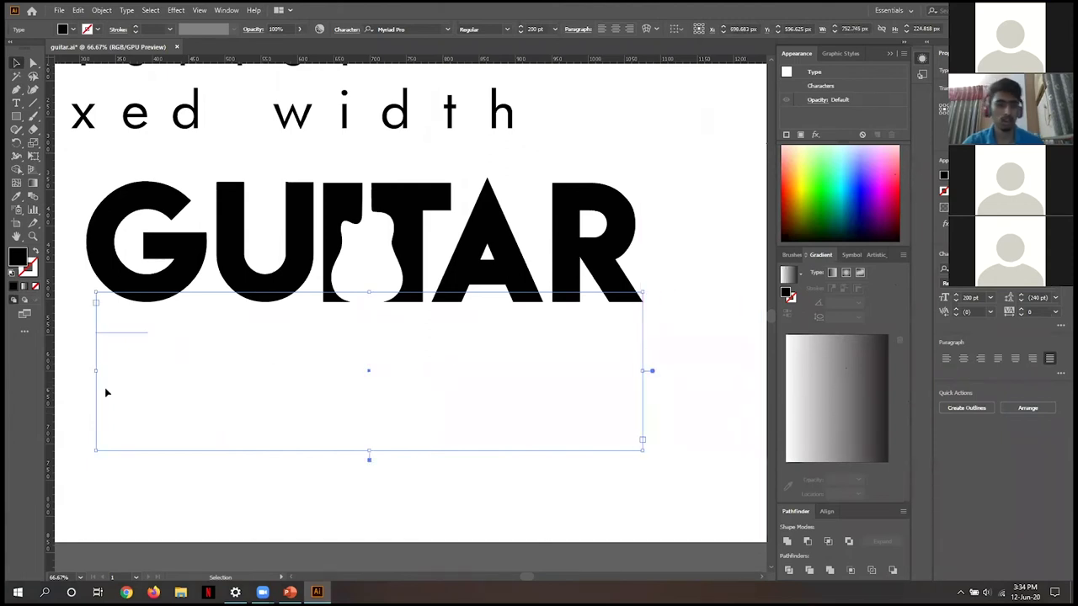
{"action": "left_click_drag", "start_coordinate": [96, 371], "coordinate": [87, 369]}
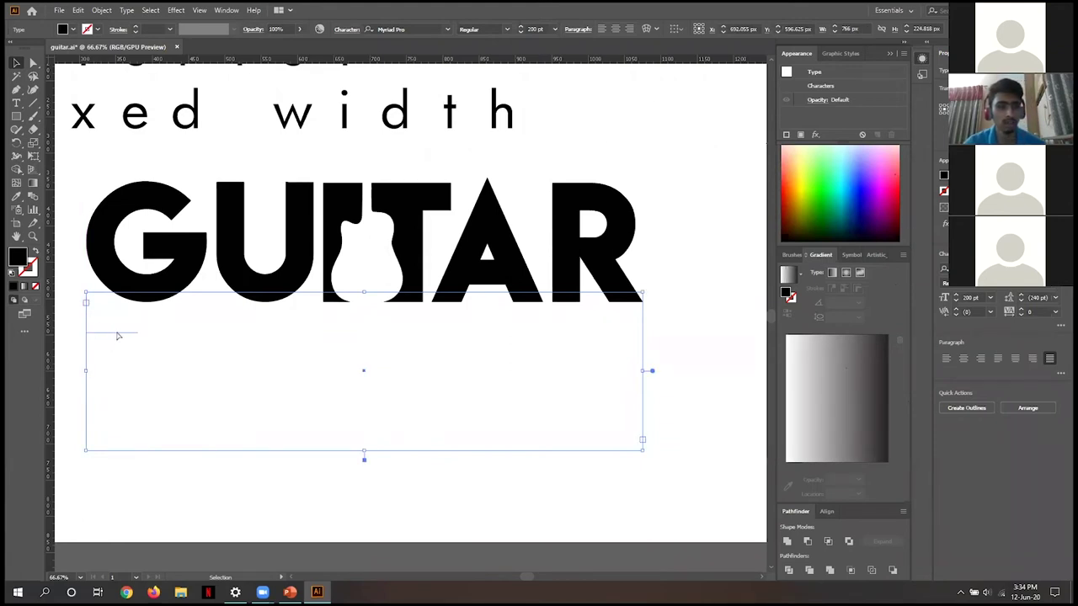
{"action": "key", "text": "a"}
{"action": "key", "text": "t"}
{"action": "left_click", "coordinate": [114, 336]}
{"action": "type", "text": "A"}
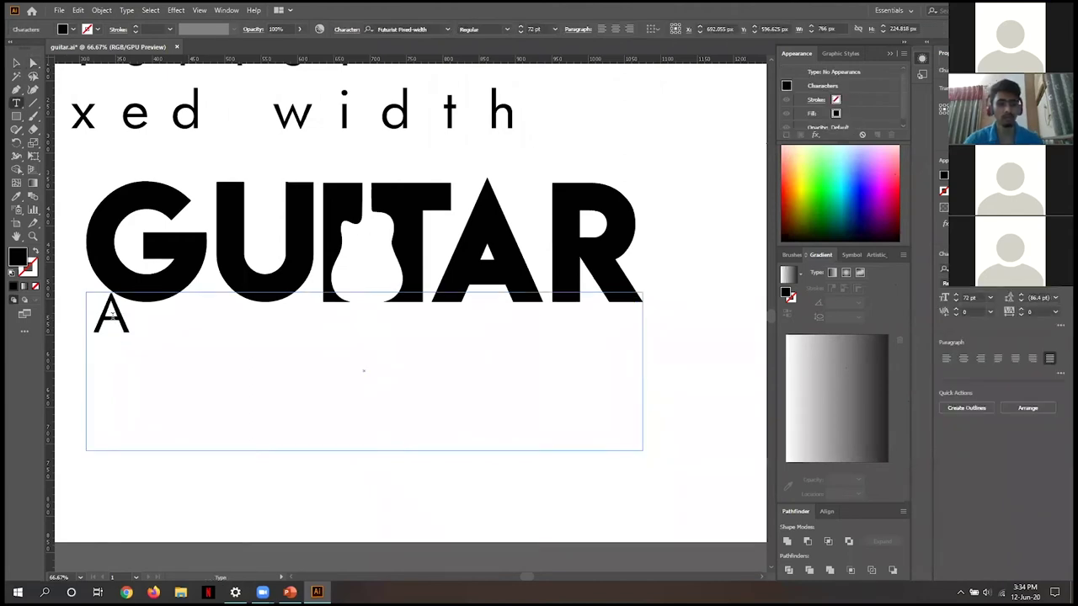
{"action": "type", "text": "X"}
{"action": "key", "text": "BackSpace"}
{"action": "type", "text": "C"}
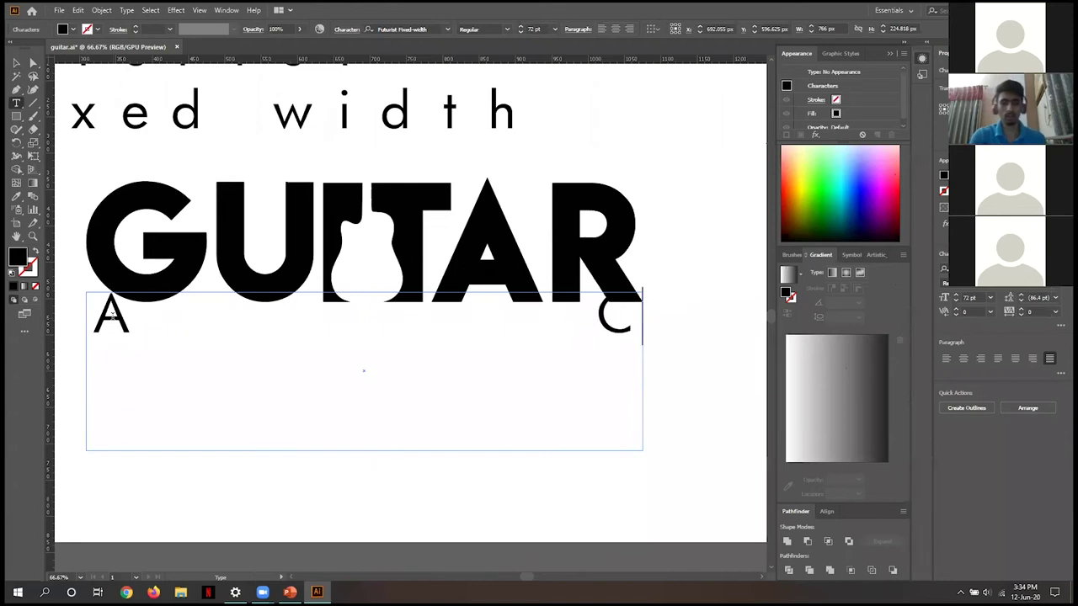
{"action": "type", "text": "OUSTICA"}
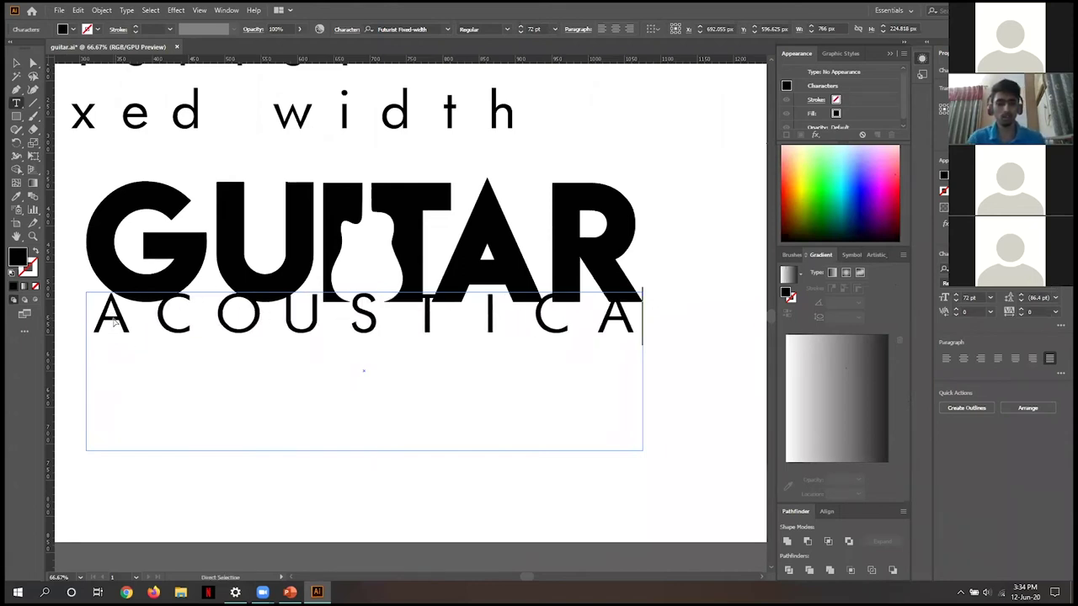
Set ACOUSTICA to 36 pt and place it in a shorter frame just below the GUITAR lettering
{"action": "key", "text": "ctrl+a"}
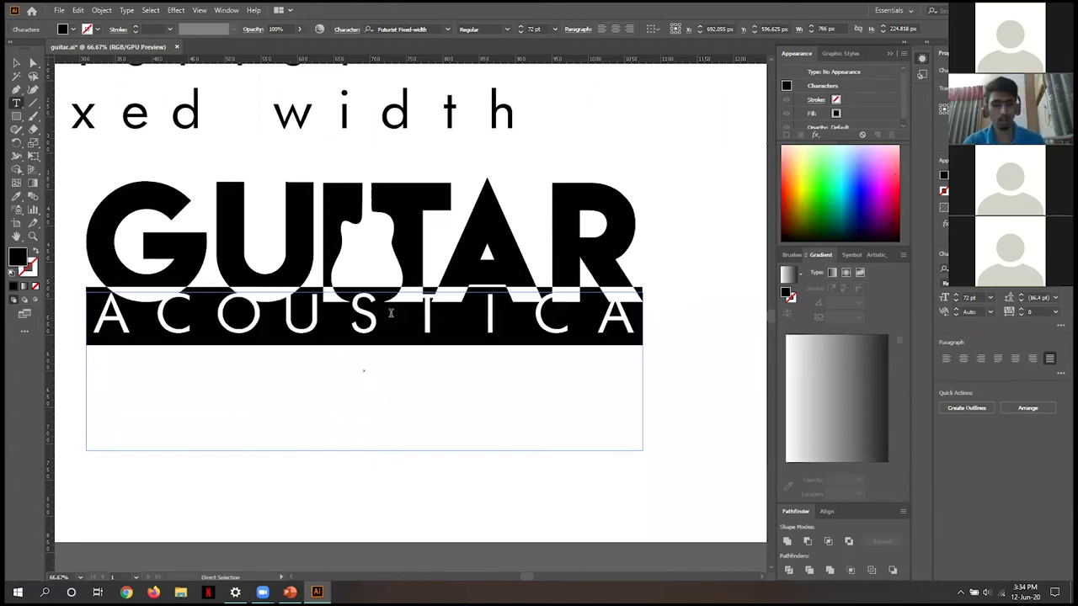
{"action": "left_click", "coordinate": [992, 299]}
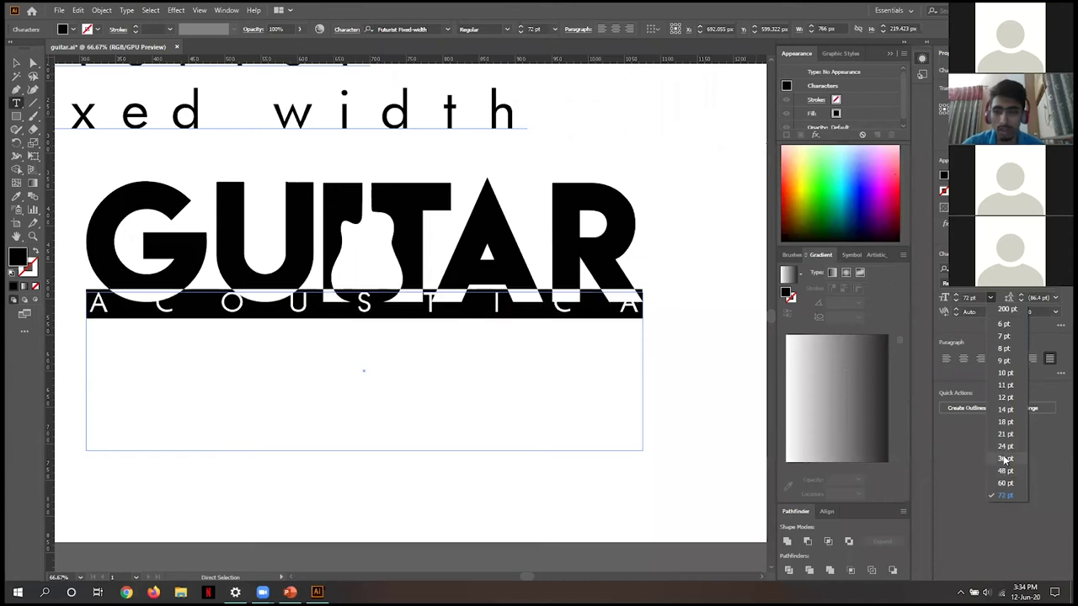
{"action": "left_click", "coordinate": [1004, 459]}
{"action": "left_click", "coordinate": [16, 64]}
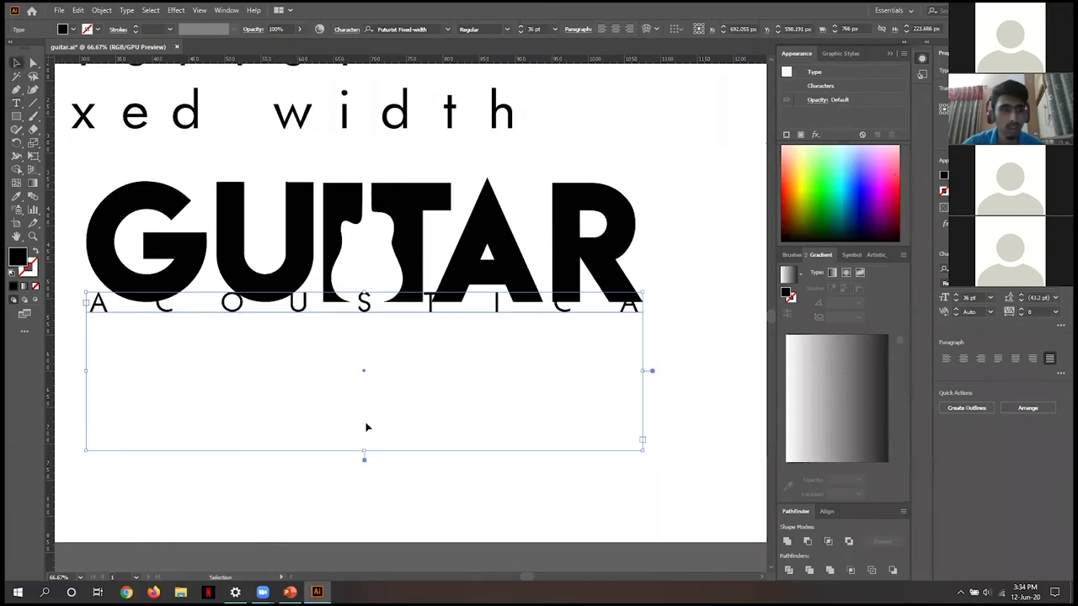
{"action": "left_click_drag", "start_coordinate": [364, 450], "coordinate": [428, 343]}
{"action": "left_click", "coordinate": [486, 421]}
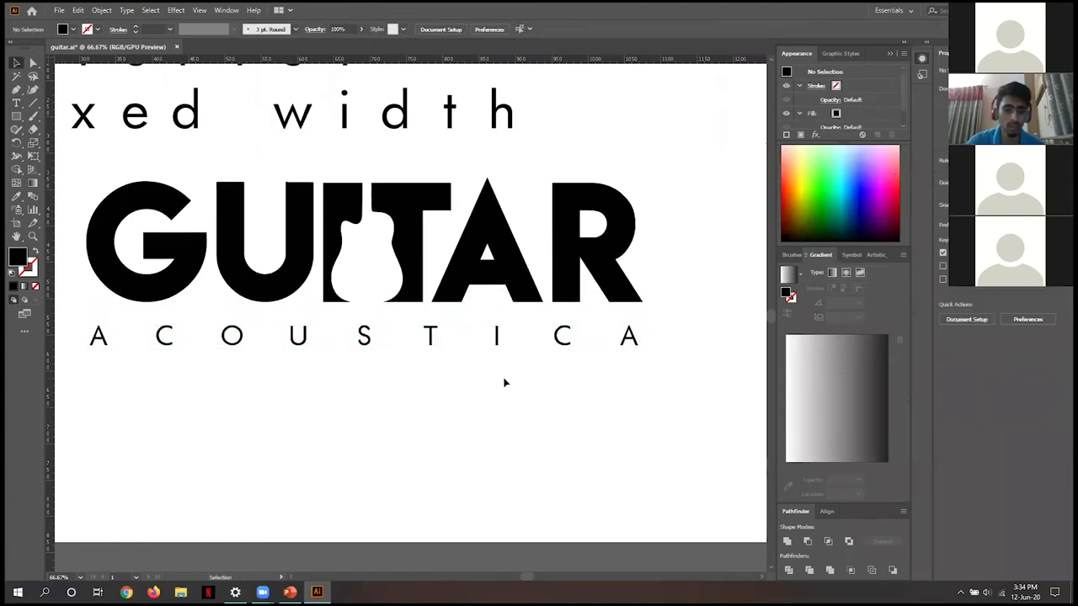
Move the spare "Futurist fixed width" sample text off the artboard, above its upper edge
{"action": "scroll", "coordinate": [504, 383], "scroll_direction": "down", "scroll_amount": 1}
{"action": "scroll", "coordinate": [504, 383], "scroll_direction": "down", "scroll_amount": 1}
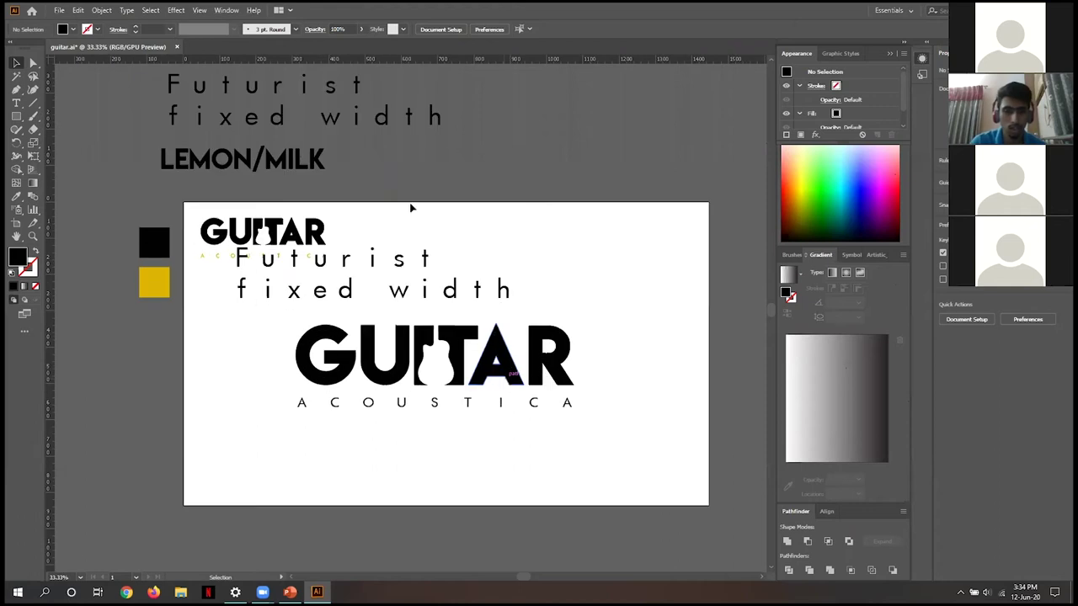
{"action": "left_click_drag", "start_coordinate": [472, 306], "coordinate": [681, 187]}
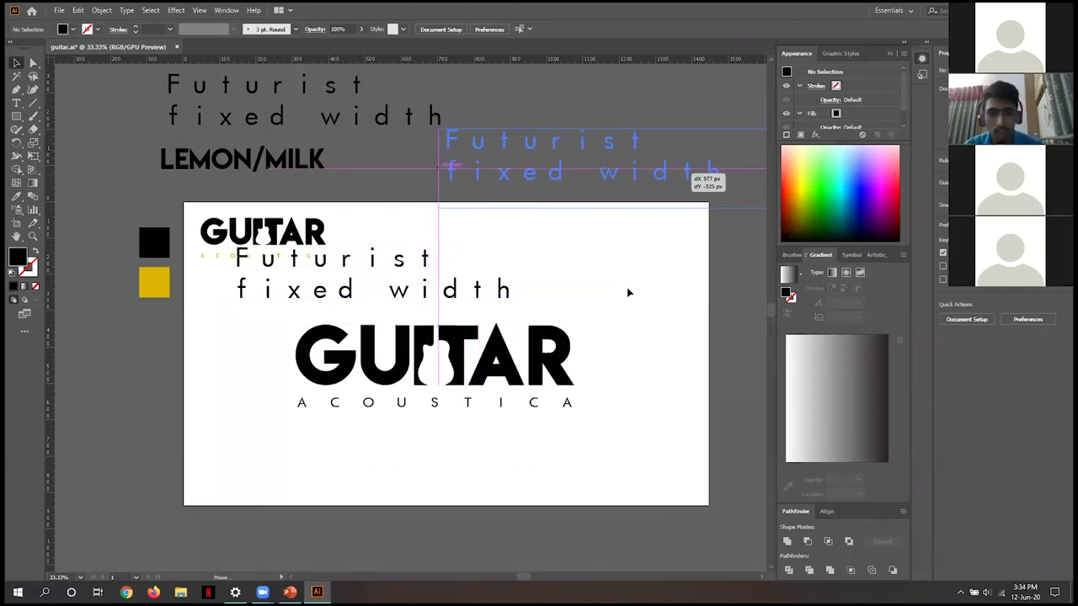
Reduce the font size of the ACOUSTICA text under the large lettering to 24 pt
{"action": "left_click", "coordinate": [570, 404]}
{"action": "double_click", "coordinate": [570, 404]}
{"action": "key", "text": "ctrl+a"}
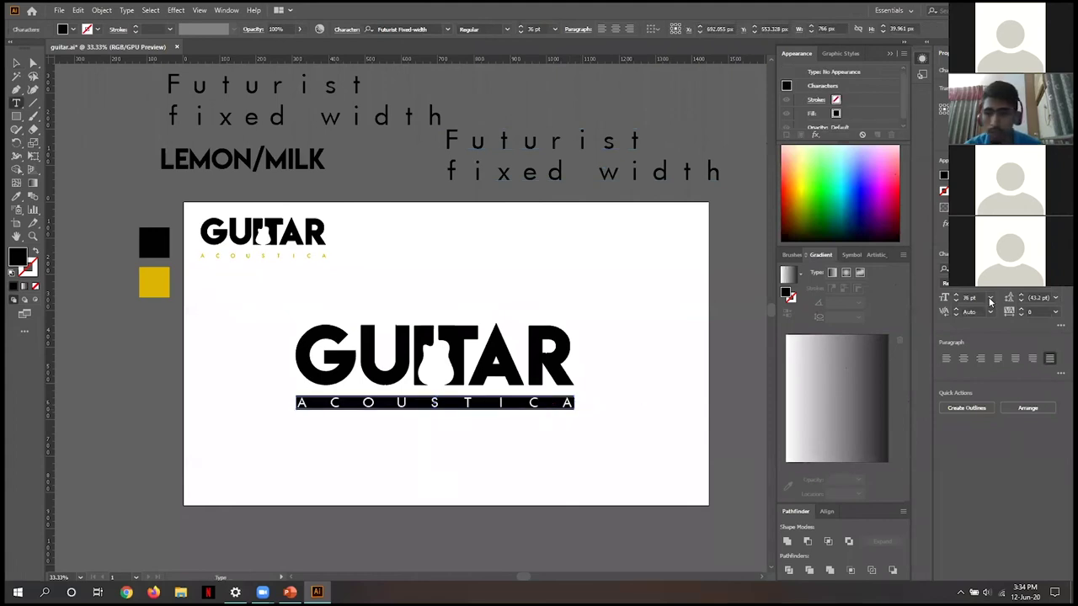
{"action": "left_click", "coordinate": [991, 297]}
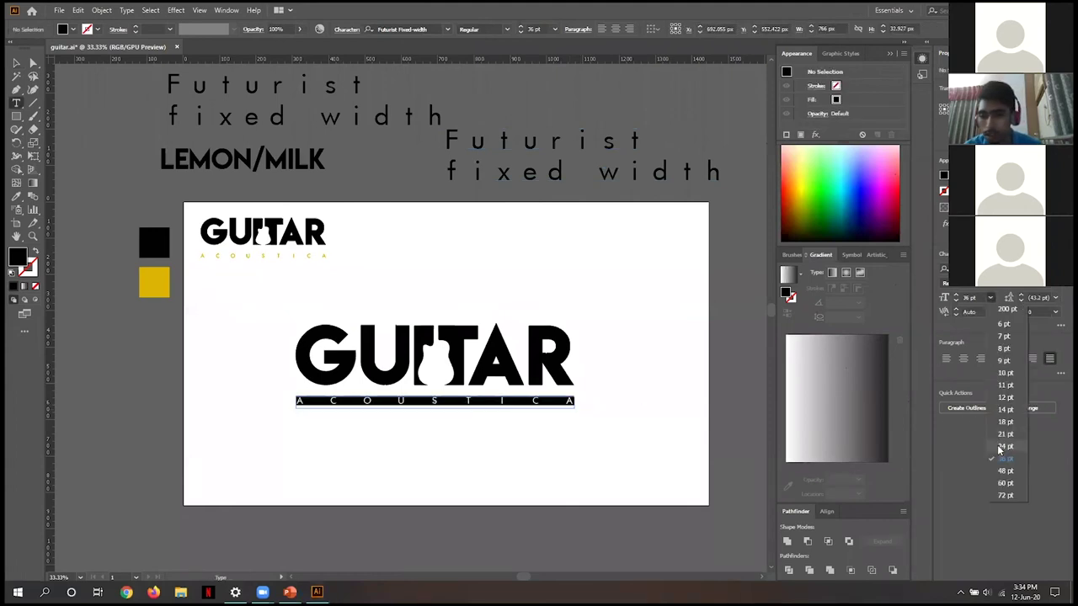
{"action": "left_click", "coordinate": [1004, 447]}
{"action": "left_click", "coordinate": [16, 63]}
{"action": "left_click", "coordinate": [367, 448]}
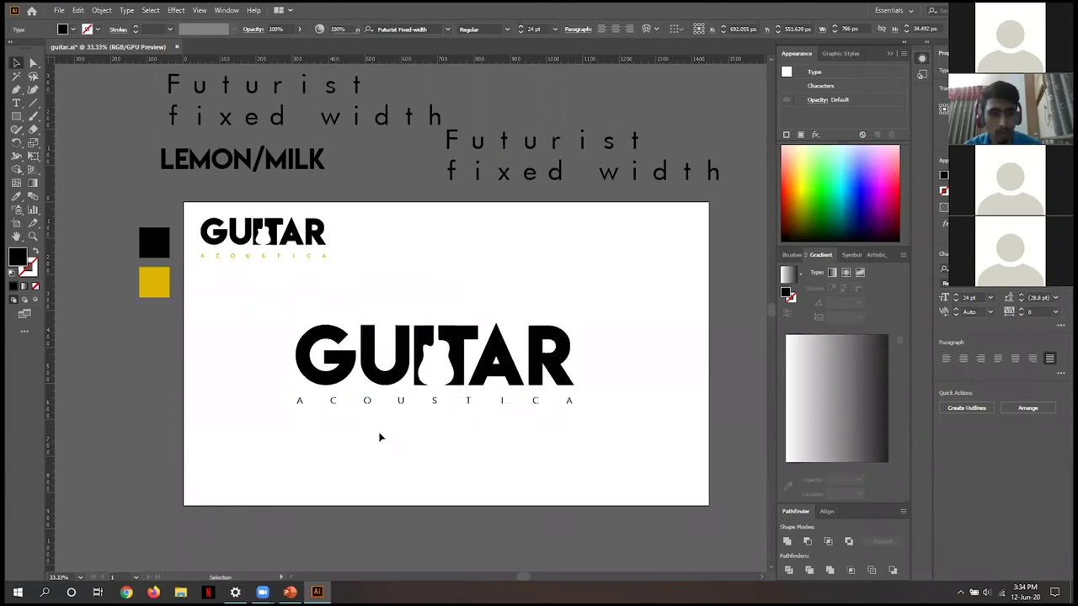
Give the ACOUSTICA text a 0.5 pt black stroke
{"action": "left_click", "coordinate": [400, 404]}
{"action": "double_click", "coordinate": [399, 404]}
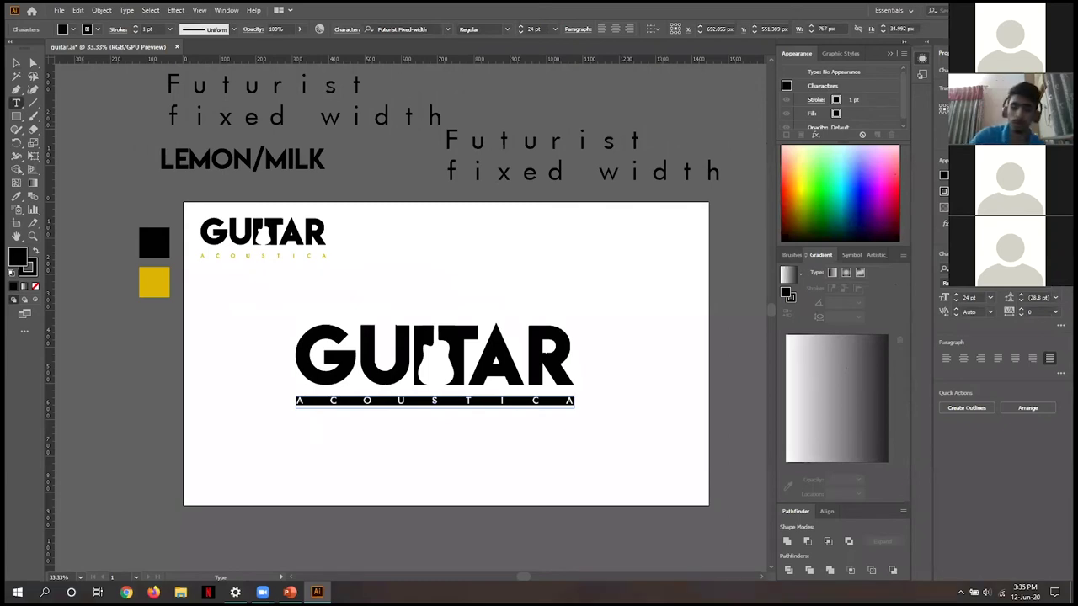
{"action": "left_click", "coordinate": [1001, 192]}
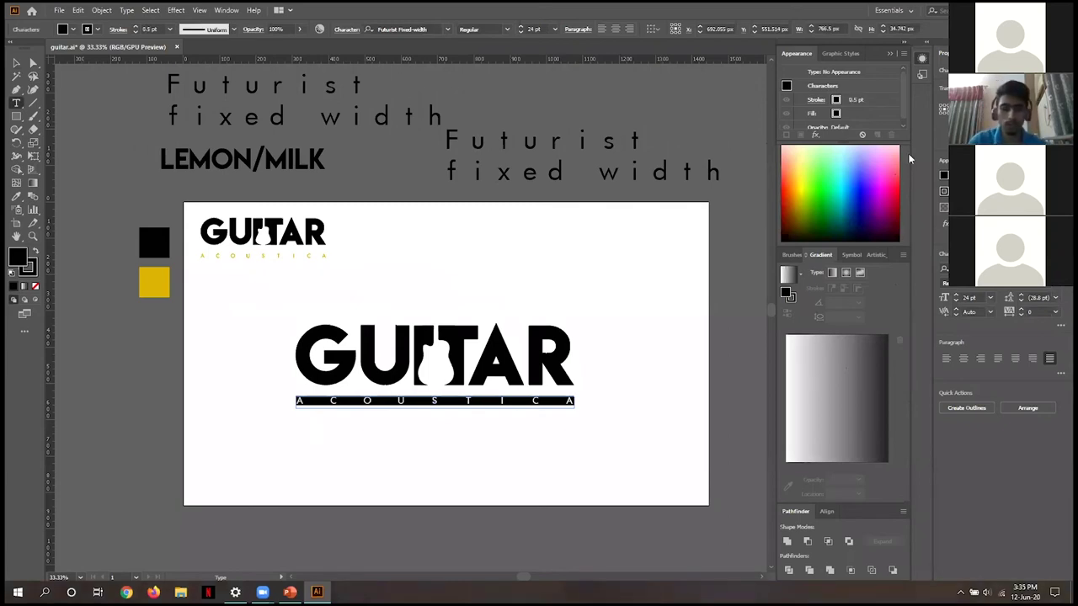
{"action": "left_click", "coordinate": [15, 63]}
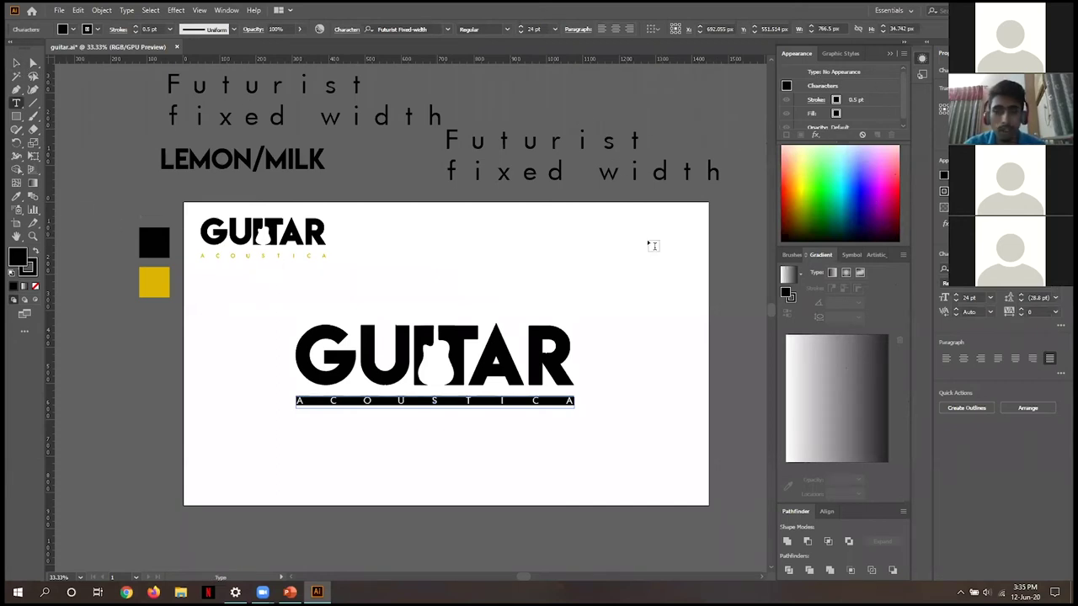
Recolor the ACOUSTICA text with the yellow sampled from the swatch beside the artboard
{"action": "left_click", "coordinate": [16, 196]}
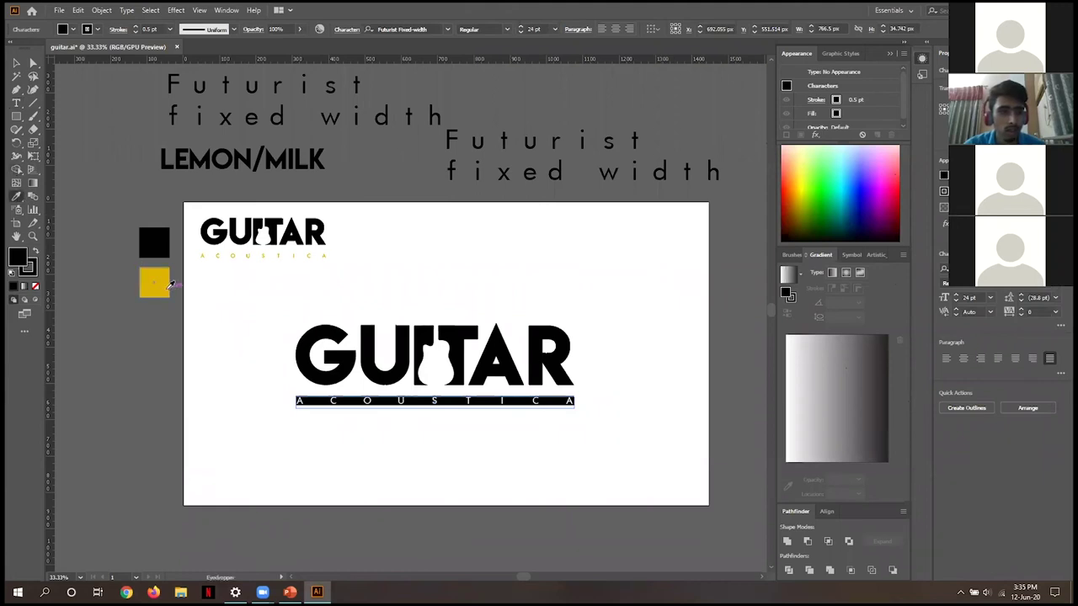
{"action": "left_click", "coordinate": [164, 288]}
{"action": "left_click", "coordinate": [16, 63]}
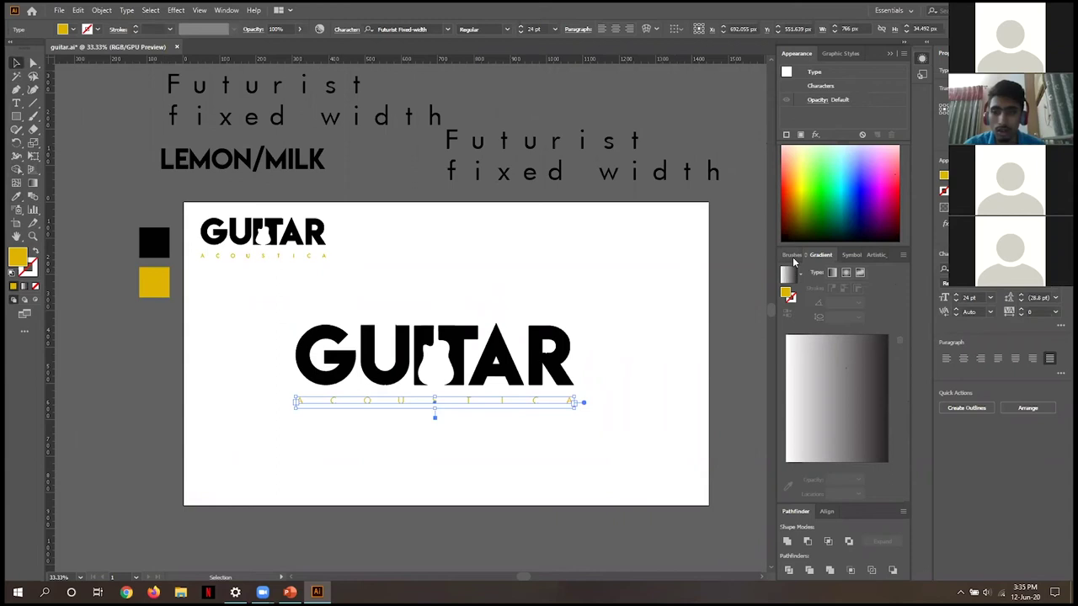
Add a 1 pt yellow stroke to the ACOUSTICA text to thicken its letters
{"action": "left_click", "coordinate": [825, 54]}
{"action": "left_click", "coordinate": [791, 54]}
{"action": "left_click", "coordinate": [844, 254]}
{"action": "left_click", "coordinate": [872, 256]}
{"action": "left_click", "coordinate": [804, 256]}
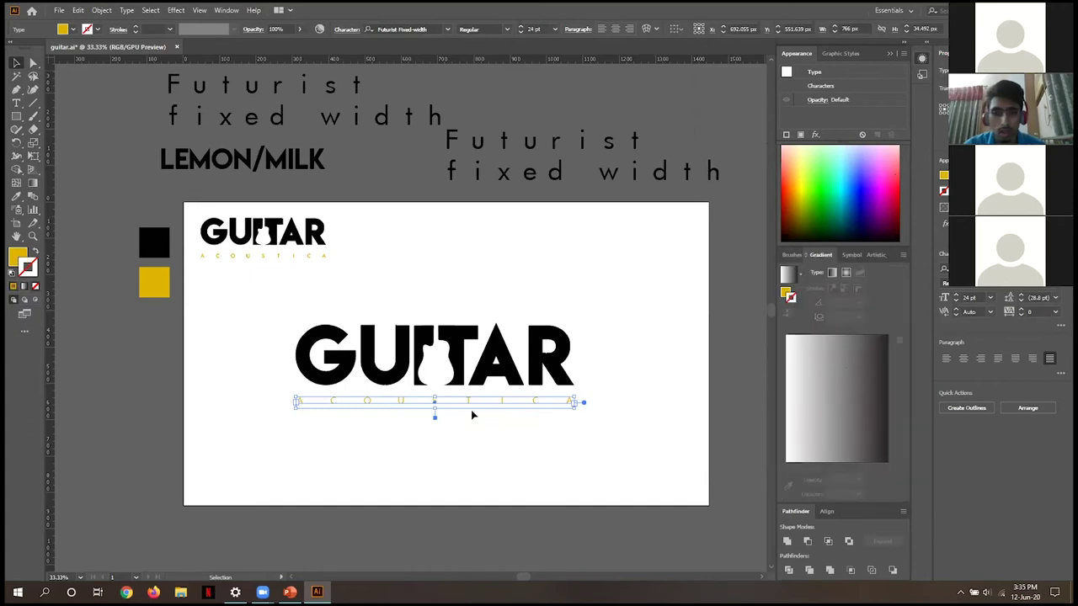
{"action": "left_click", "coordinate": [13, 286]}
{"action": "left_click", "coordinate": [423, 475]}
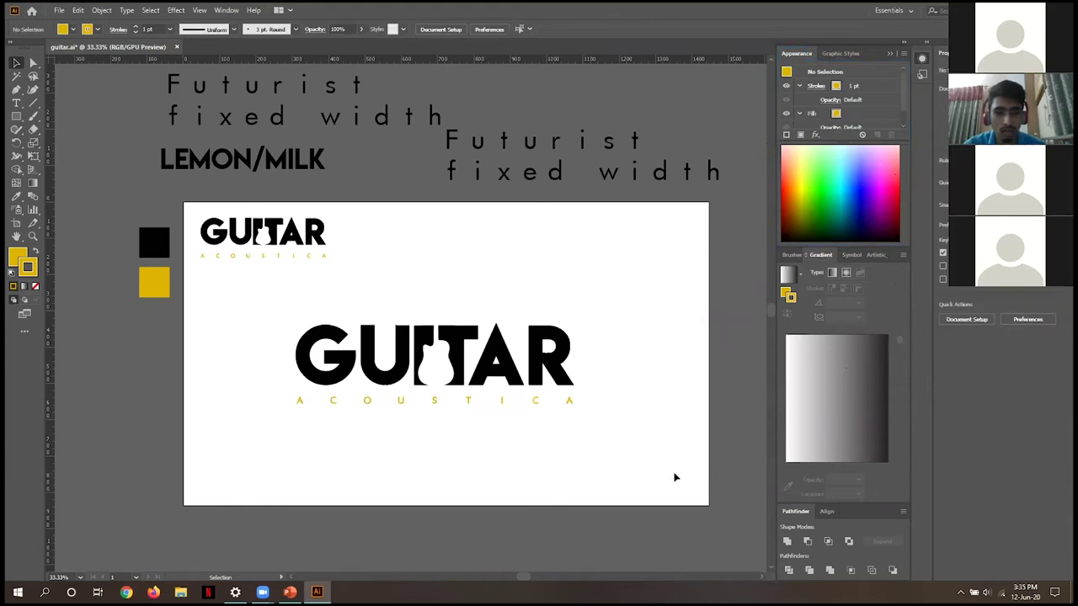
{"action": "left_click_drag", "start_coordinate": [649, 465], "coordinate": [265, 306]}
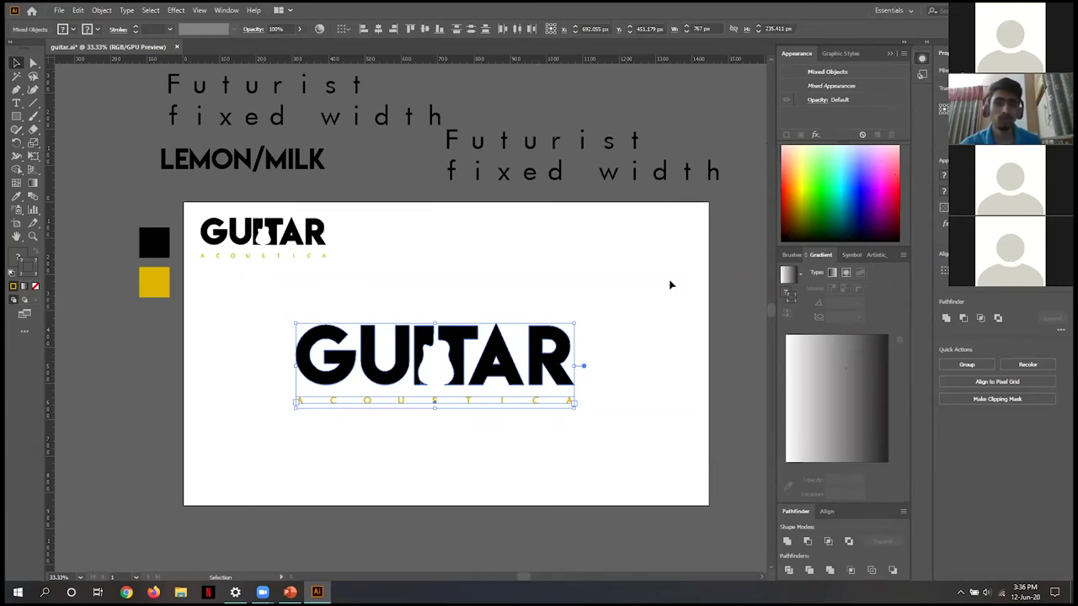
{"action": "left_click", "coordinate": [710, 240]}
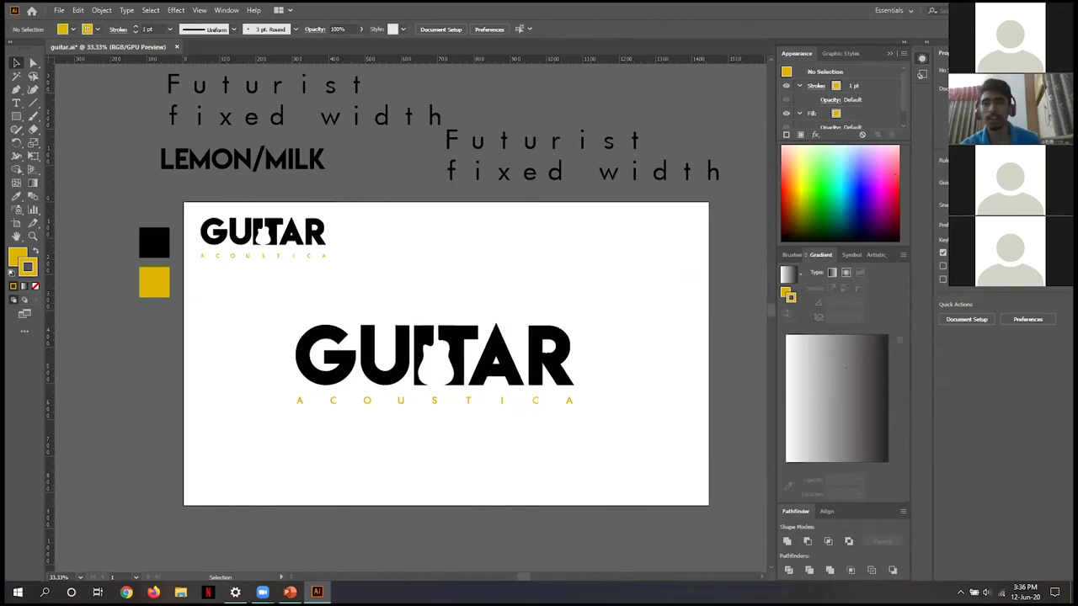